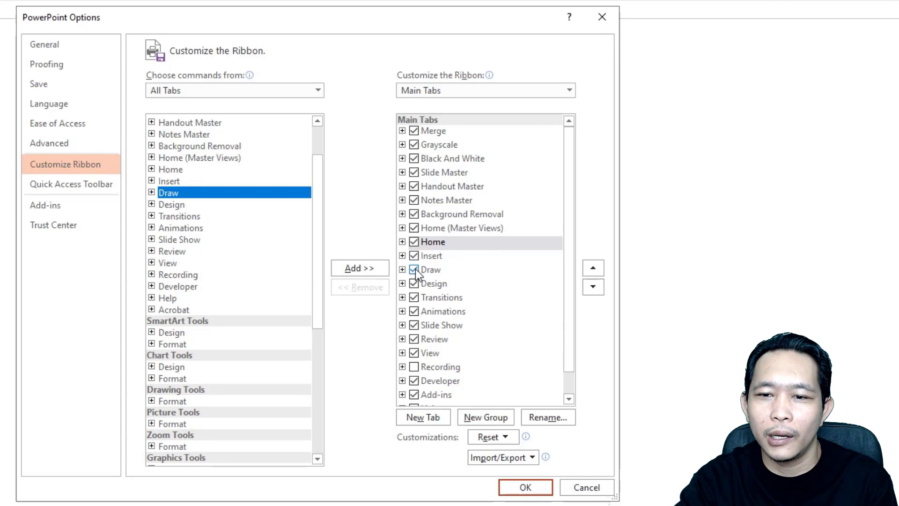
Step: Add the Pens tab from Ink Tools to the ribbon's main tabs directly after Draw and apply the options
click(414, 270)
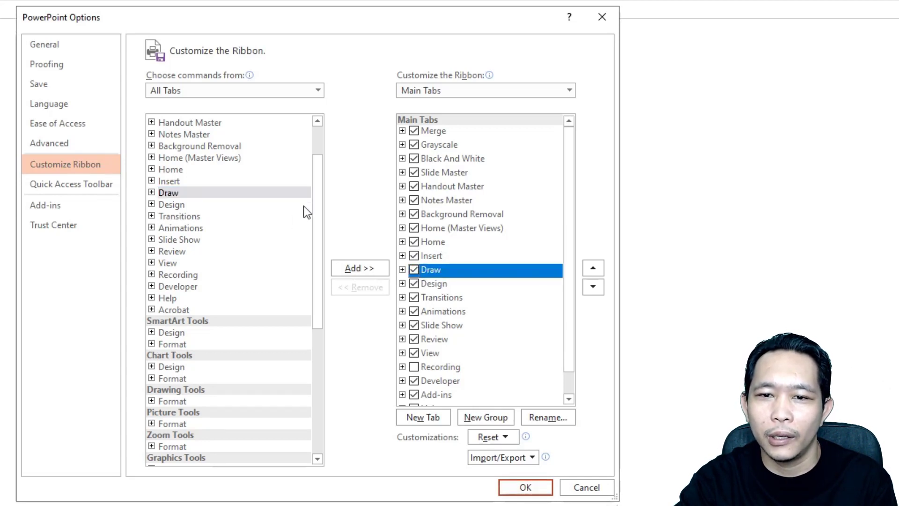
drag(317, 176, 319, 276)
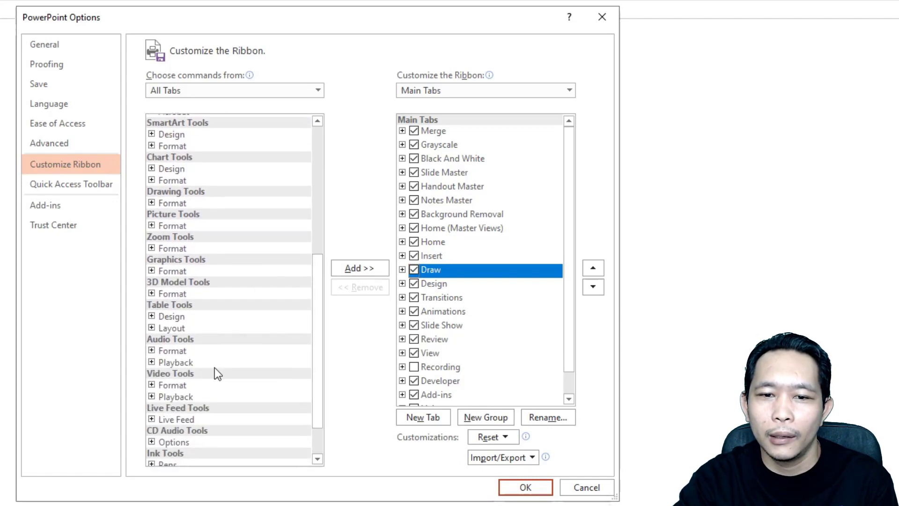
drag(317, 297, 314, 333)
click(182, 414)
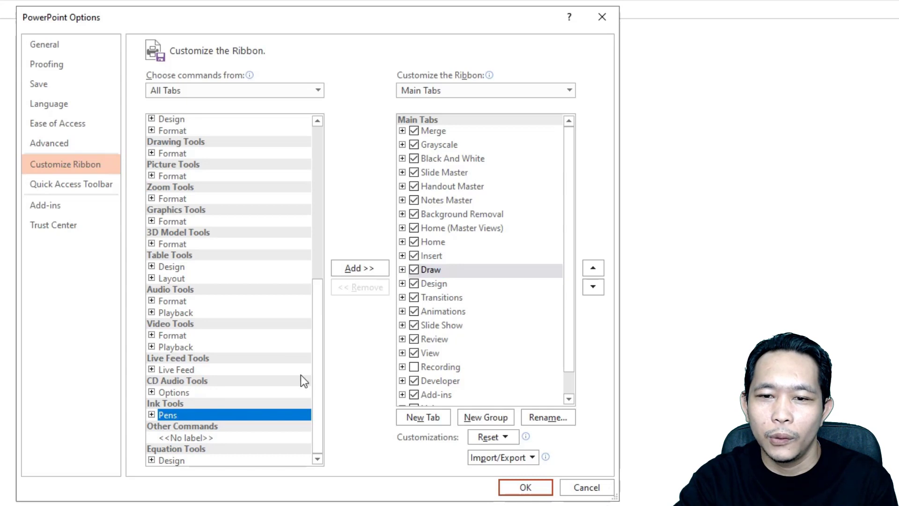
click(361, 266)
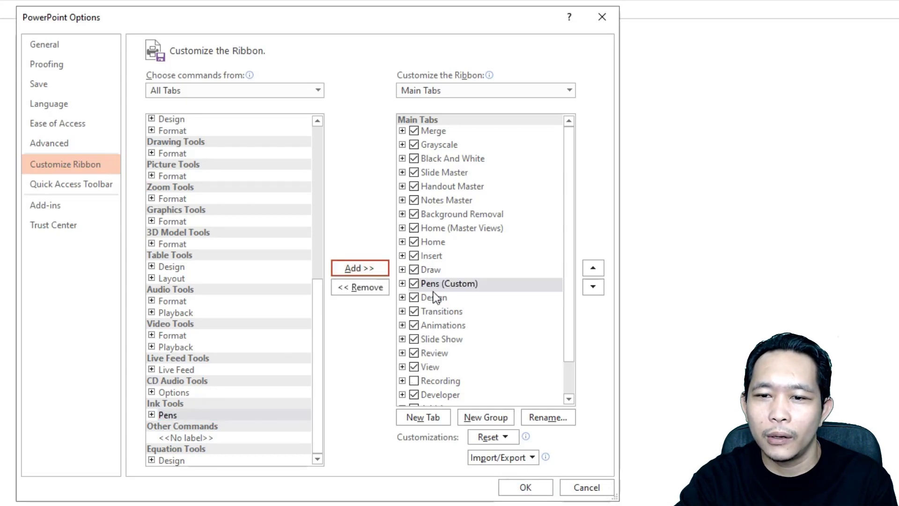
click(525, 488)
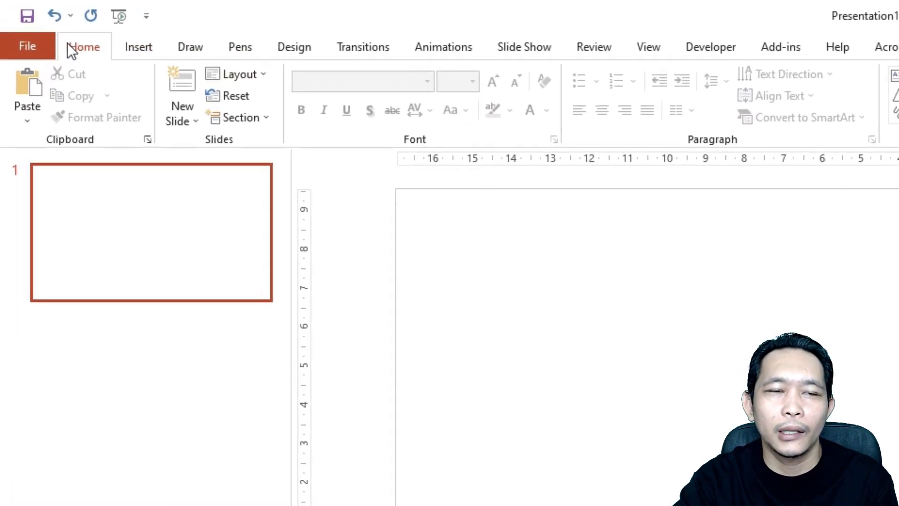
Step: Examine the writing tools on the new Pens tab and the pens, pencils and highlighters offered for drawing
click(245, 50)
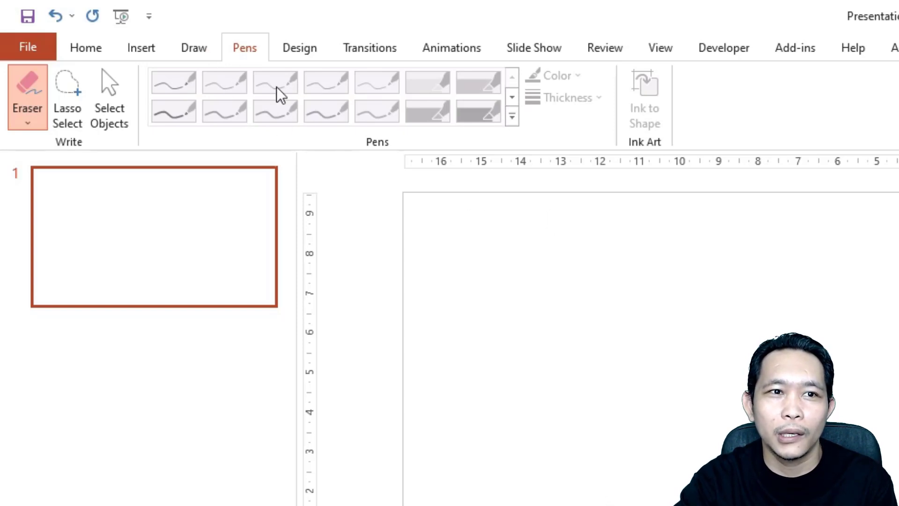
click(195, 52)
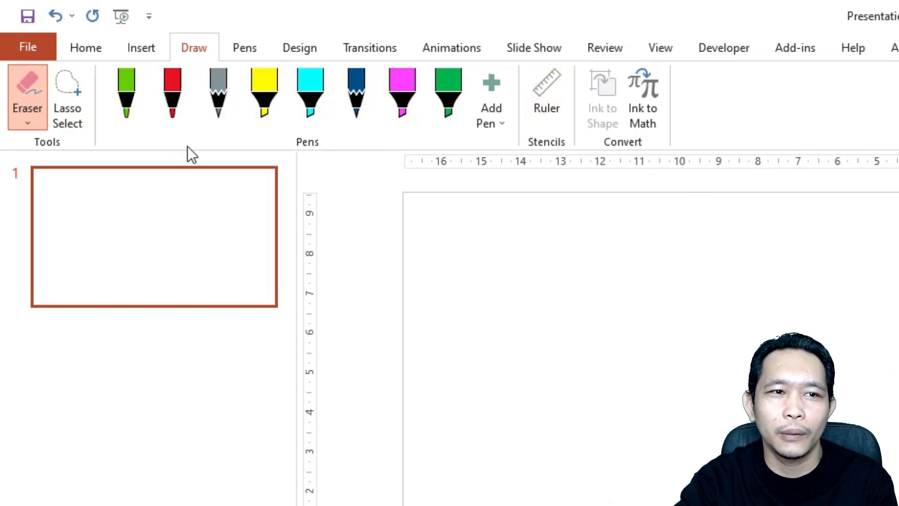
click(131, 93)
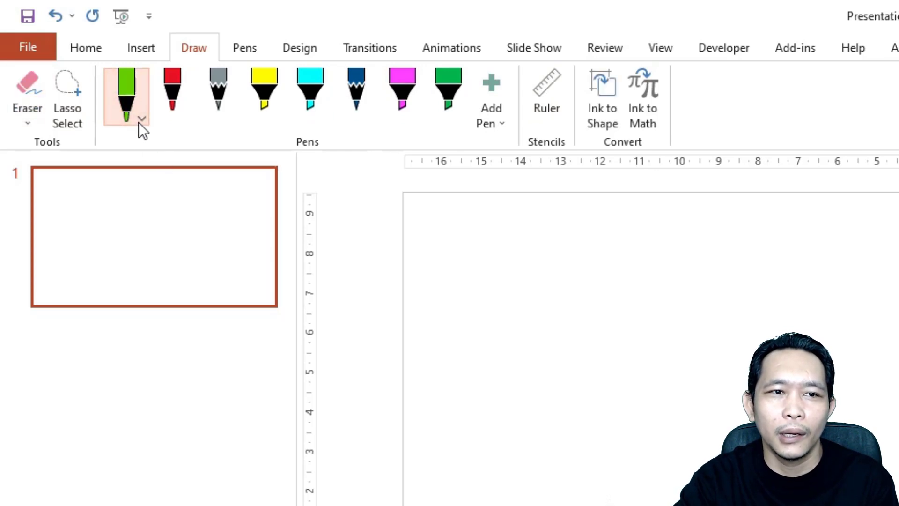
click(176, 90)
click(216, 92)
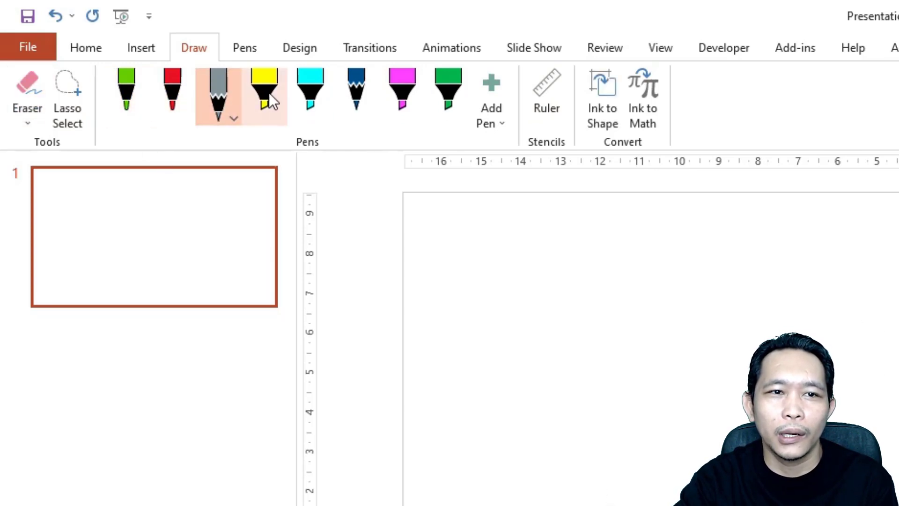
click(266, 93)
click(323, 96)
Step: Try the thickness settings on the light green pen, return it to the thinnest and apply the rainbow effect
click(132, 90)
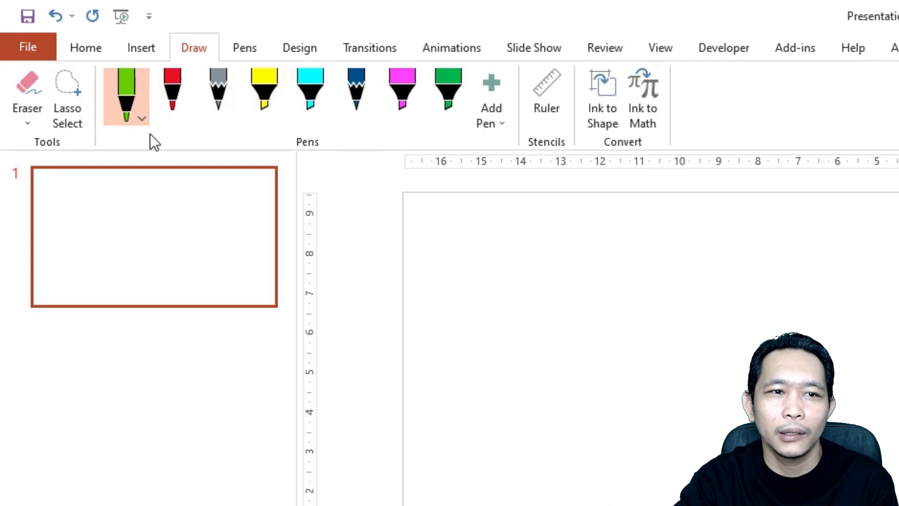
click(143, 121)
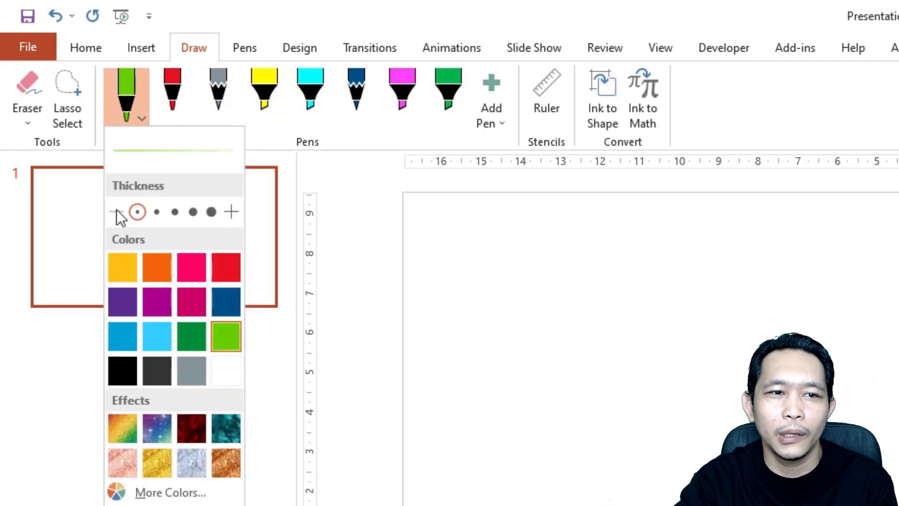
click(157, 212)
click(174, 212)
click(193, 211)
click(211, 212)
click(175, 211)
click(157, 212)
click(137, 212)
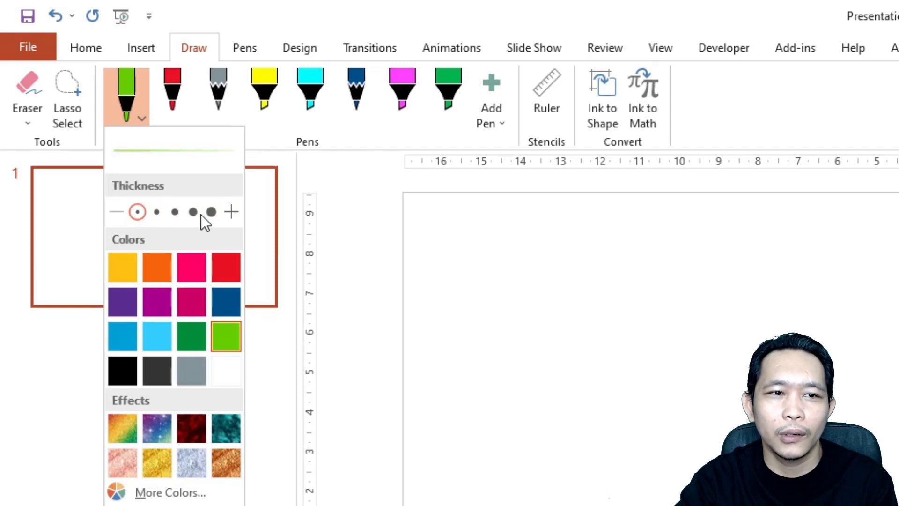
click(225, 210)
click(226, 210)
click(226, 209)
click(145, 215)
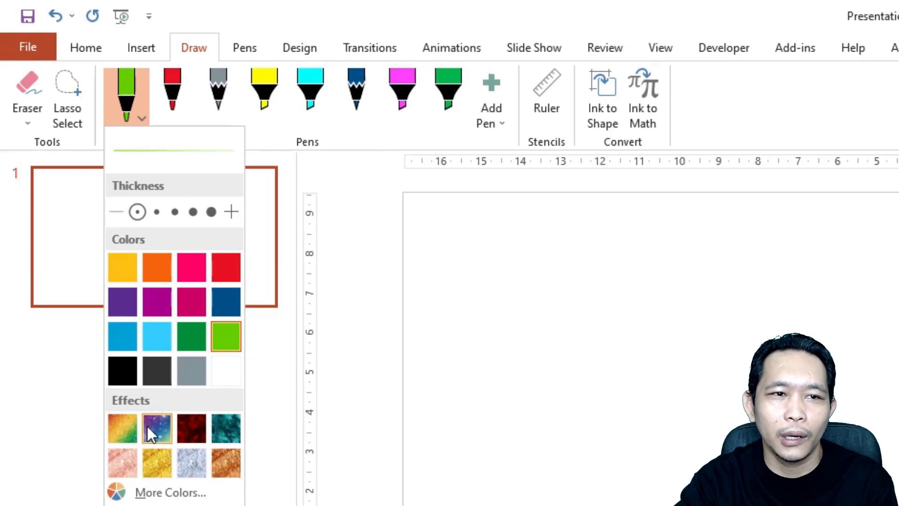
click(123, 422)
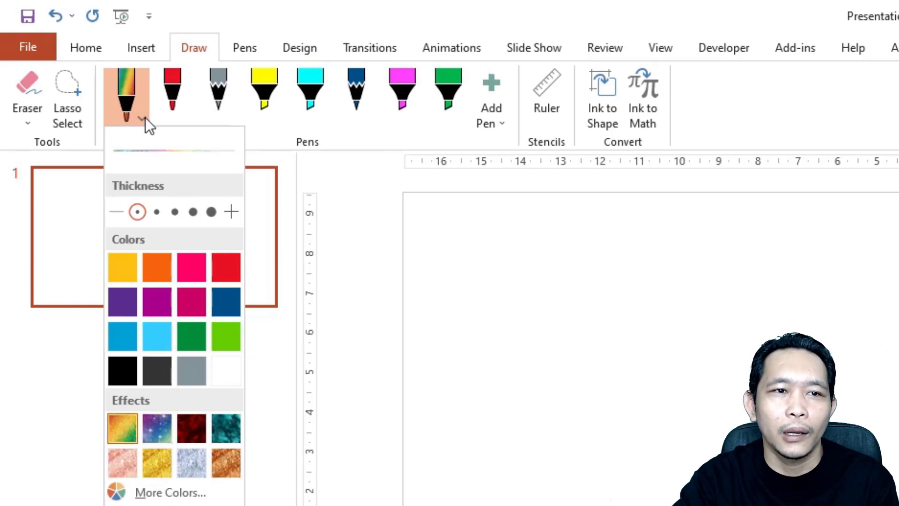
click(188, 95)
click(222, 96)
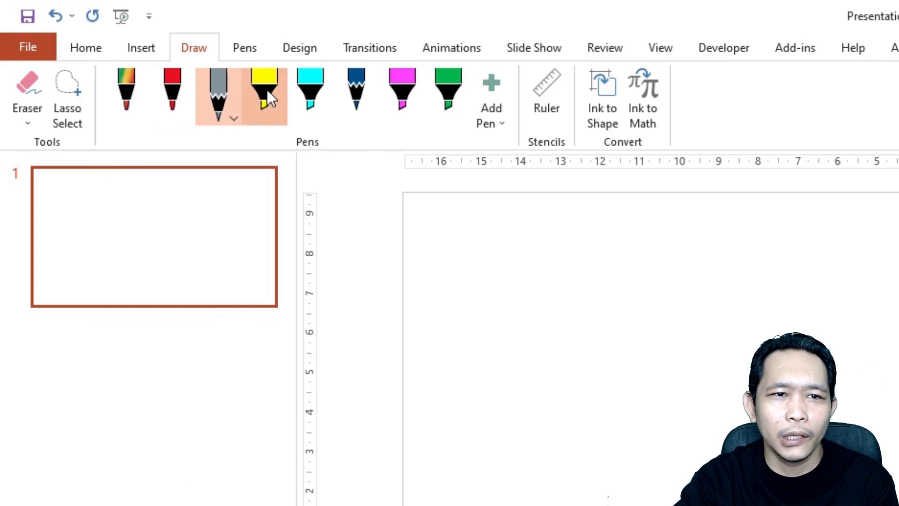
click(267, 90)
click(127, 87)
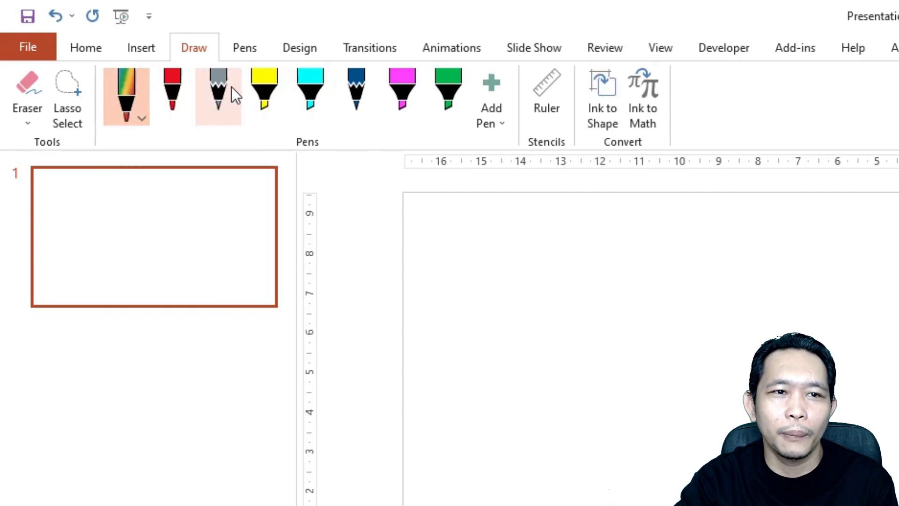
click(228, 82)
click(256, 94)
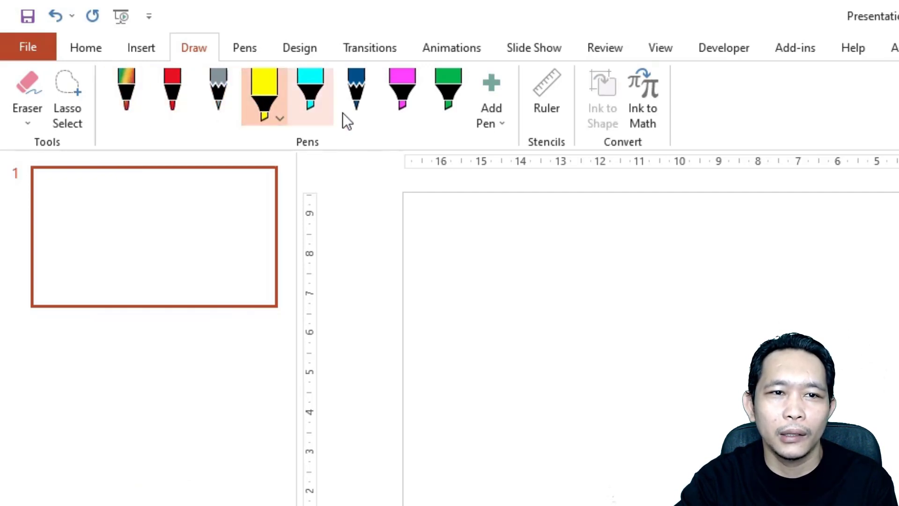
click(500, 119)
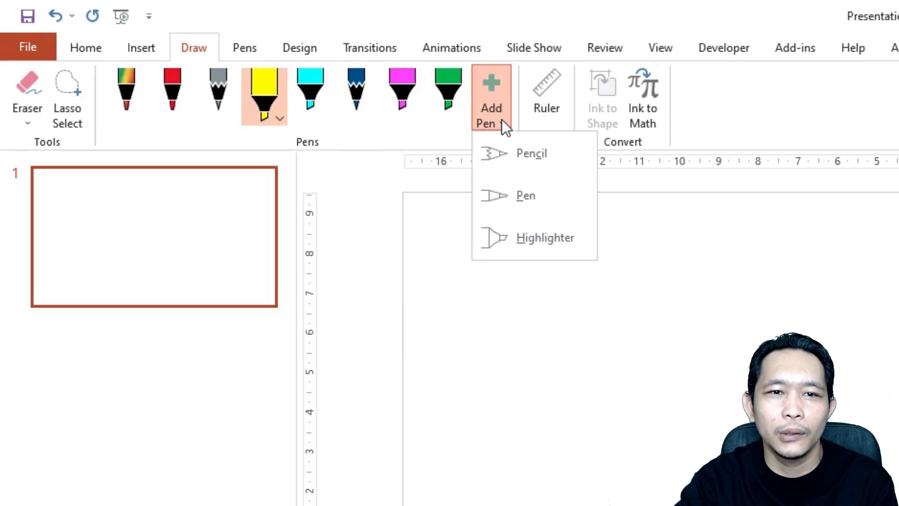
Step: Delete the dark green highlighter from the pen set
click(458, 109)
click(465, 118)
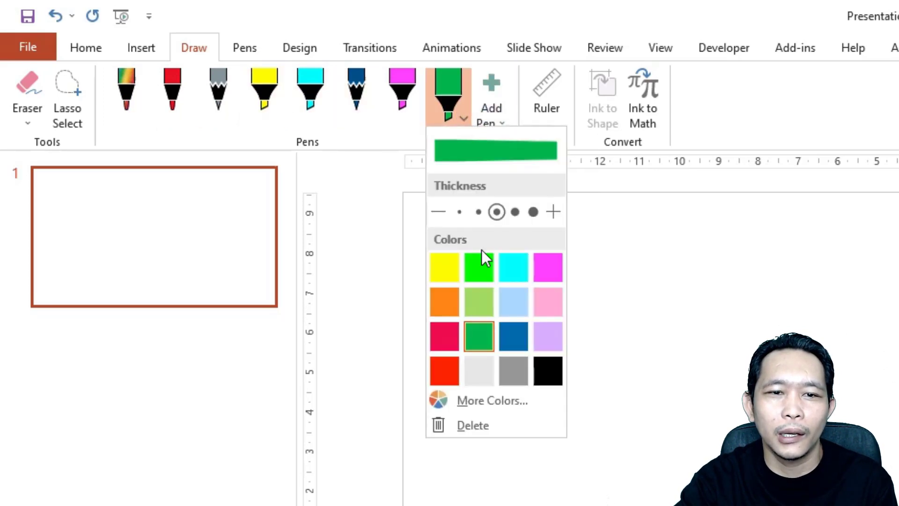
click(467, 430)
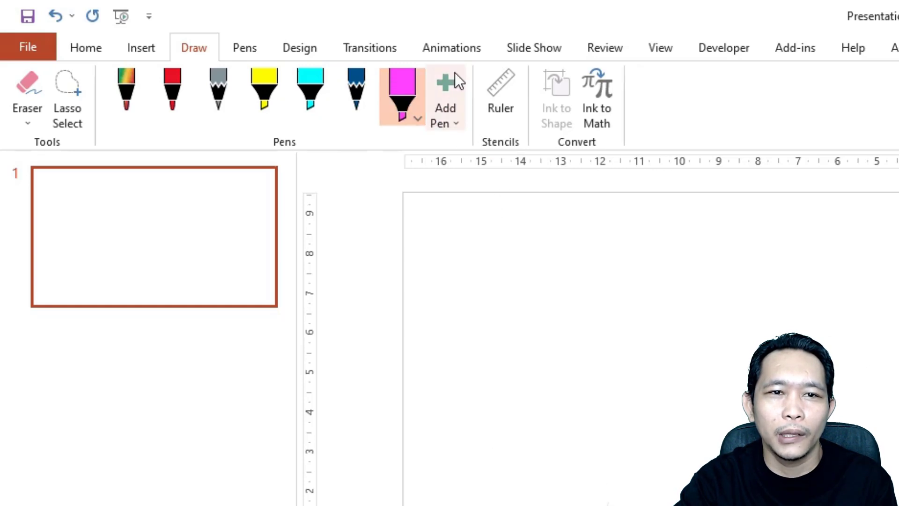
Step: Add a new highlighter to the pen set with a bright green colour and the second-largest preset thickness
click(456, 123)
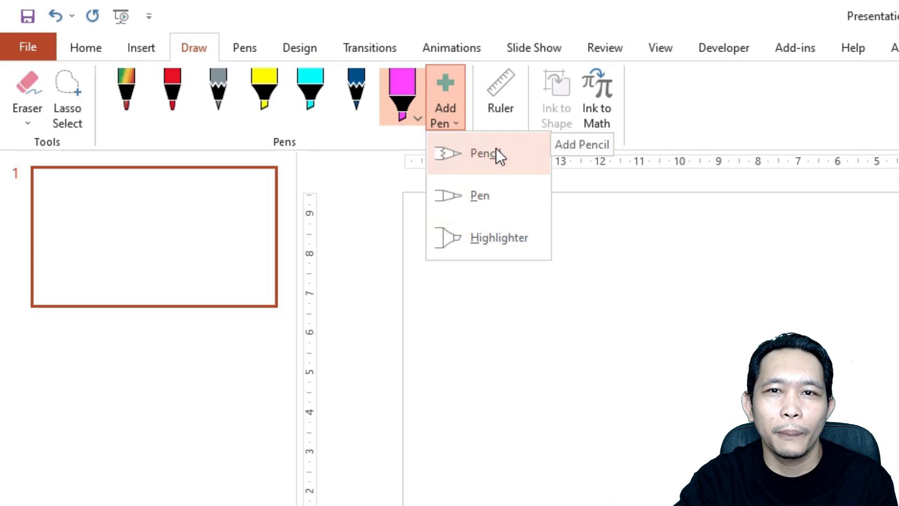
click(501, 239)
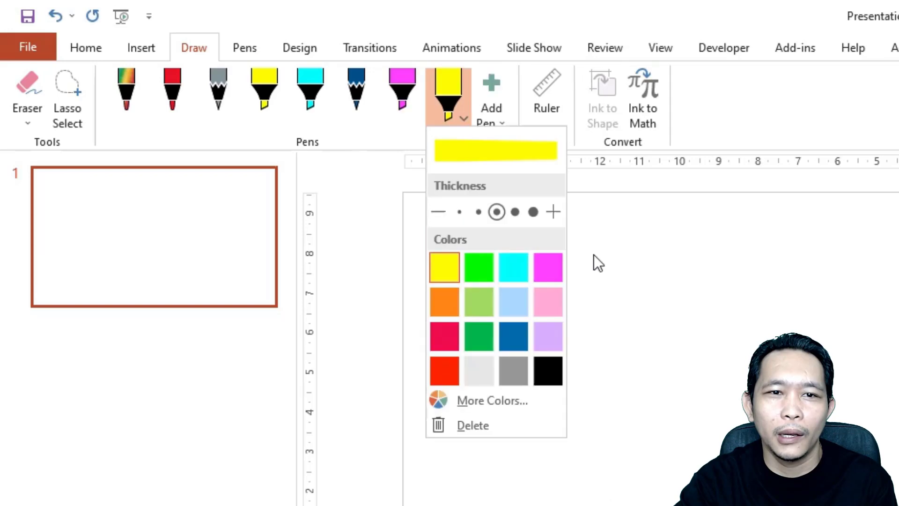
click(482, 265)
click(515, 213)
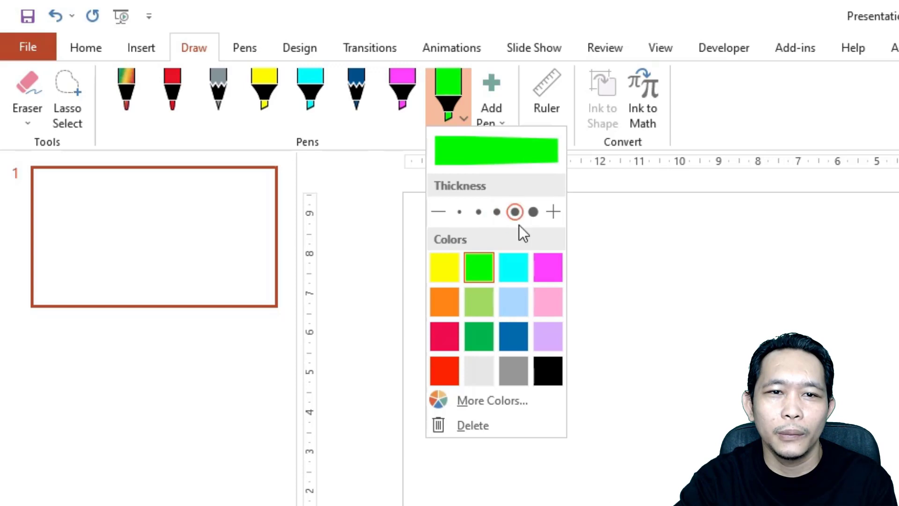
Step: Draw a bright green highlighter stroke across the upper part of the slide and a magenta one below it
click(630, 224)
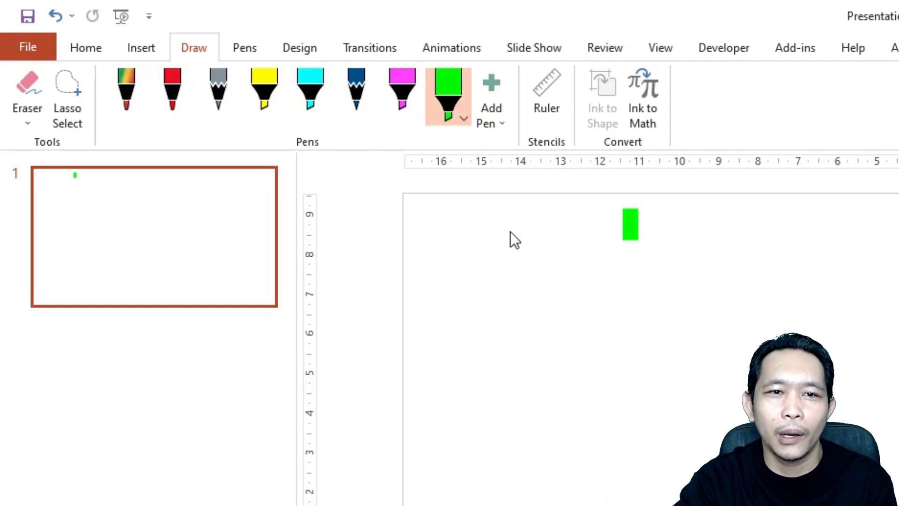
drag(549, 288, 897, 340)
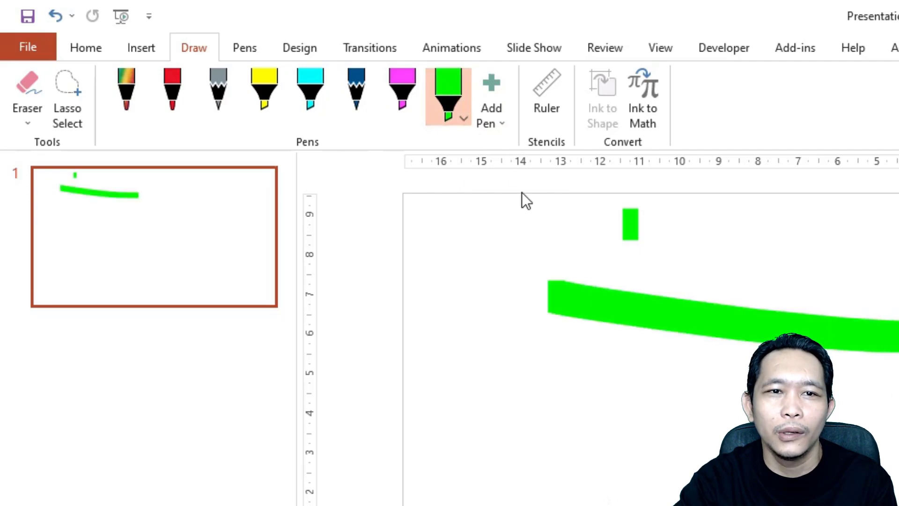
click(409, 96)
drag(577, 462, 897, 442)
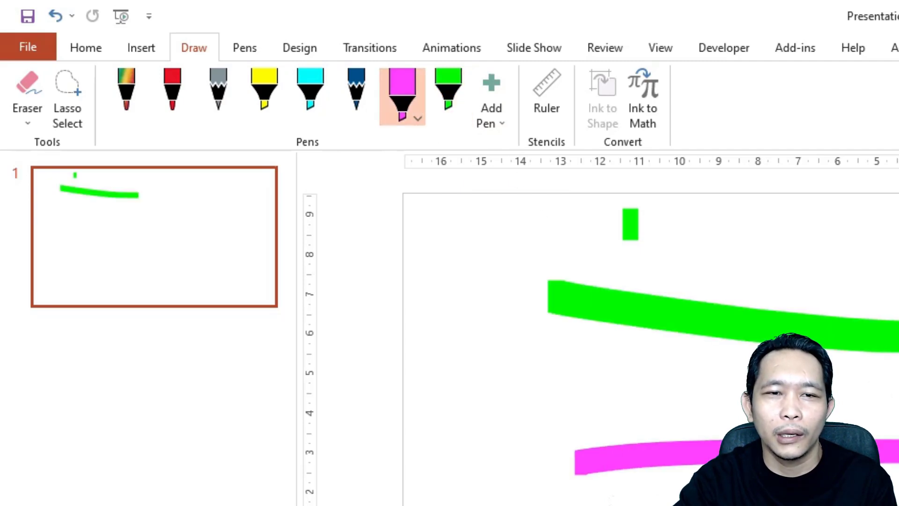
Step: Change the magenta highlighter's colour to cyan
click(418, 119)
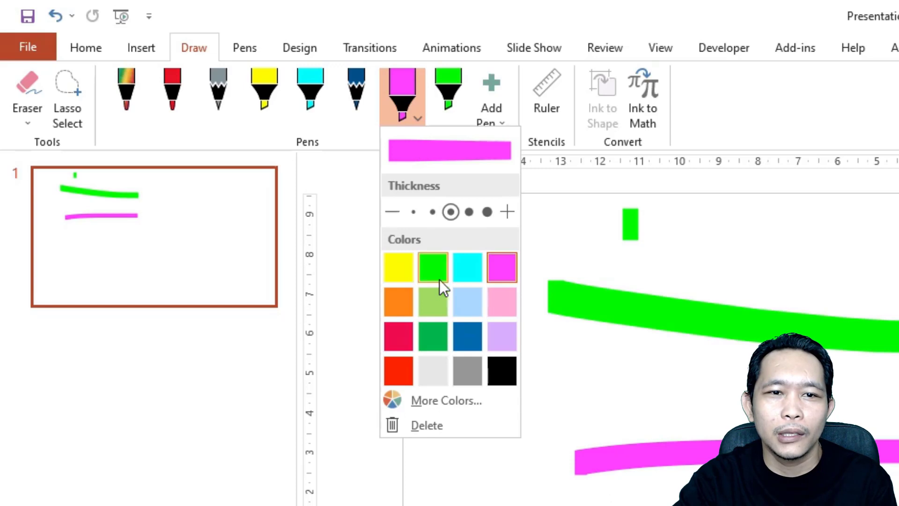
click(469, 270)
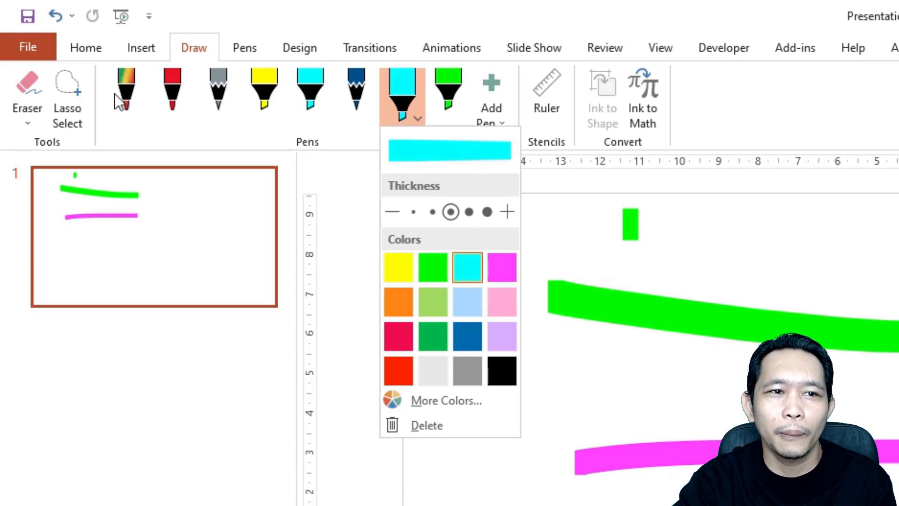
click(172, 99)
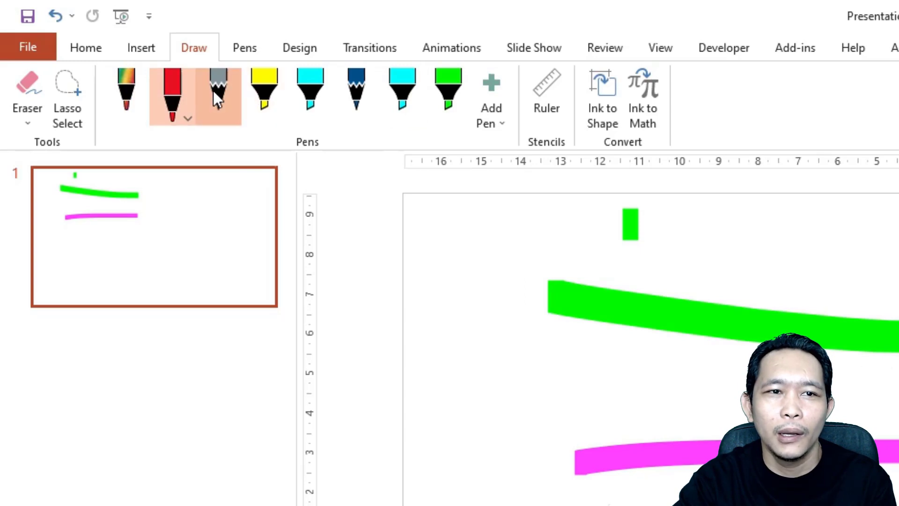
Step: Scribble large overlapping loops across the middle of the slide with the rainbow pen
click(213, 91)
click(276, 89)
click(133, 91)
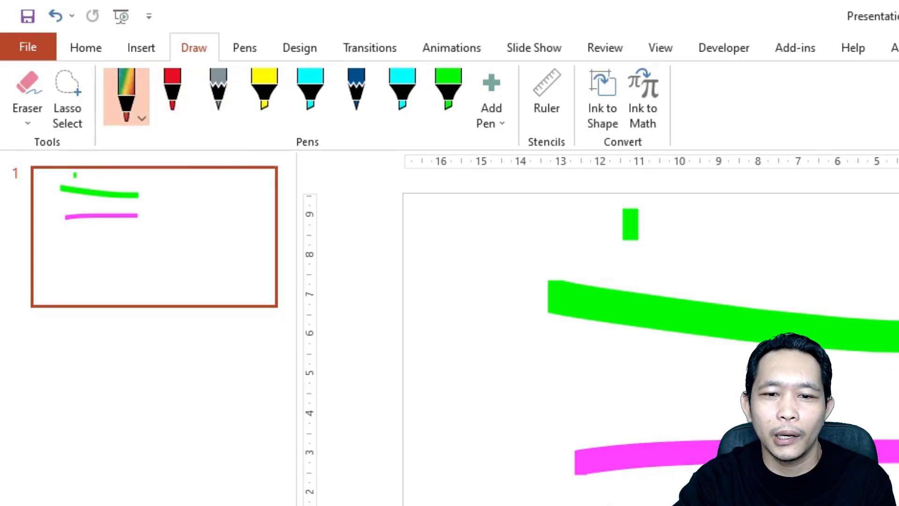
drag(642, 505, 897, 461)
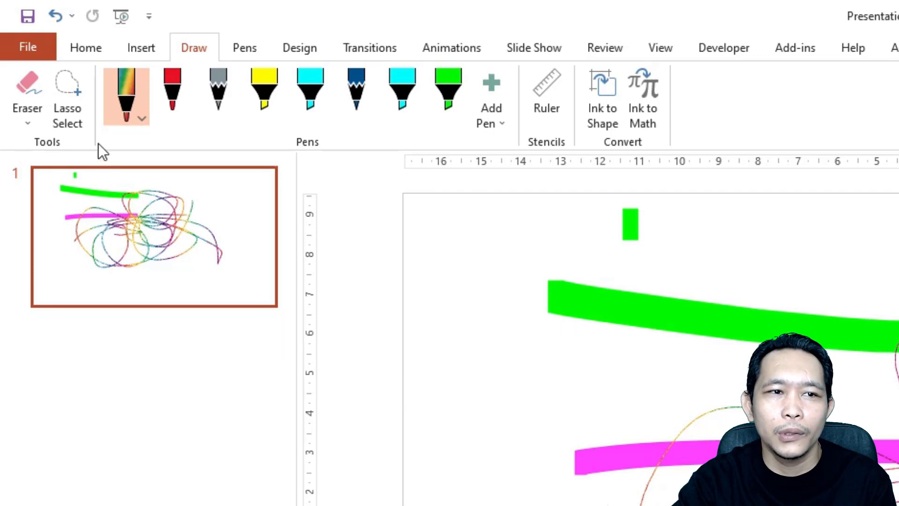
Step: Erase all the ink strokes from the slide with the Eraser
click(28, 87)
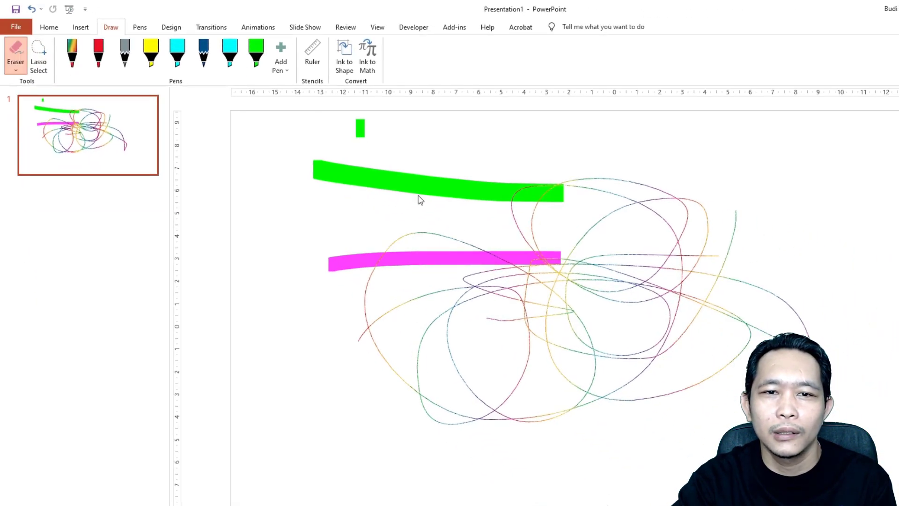
mouse_move(420, 200)
mouse_down()
mouse_move(710, 390)
mouse_move(449, 147)
mouse_move(315, 128)
mouse_up()
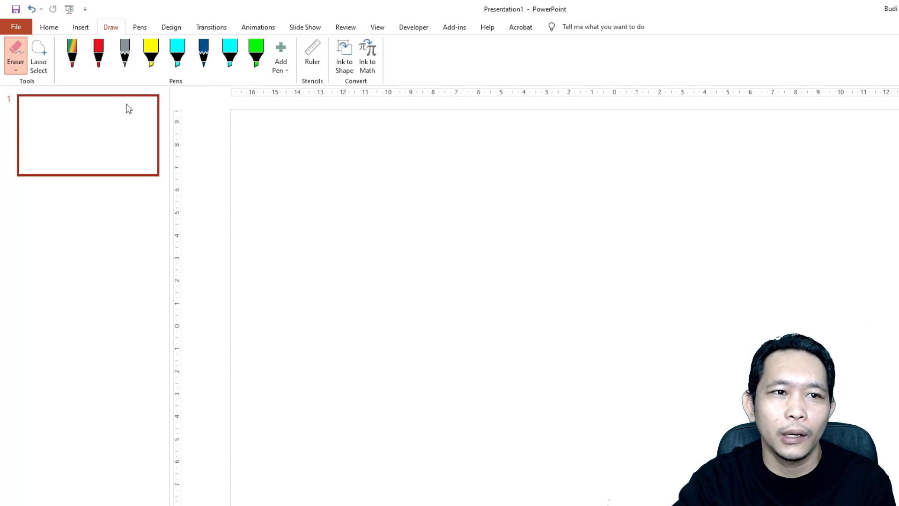
Step: Draw two roughly horizontal rainbow-pen lines on the slide and a curved stroke crossing both of them
click(72, 56)
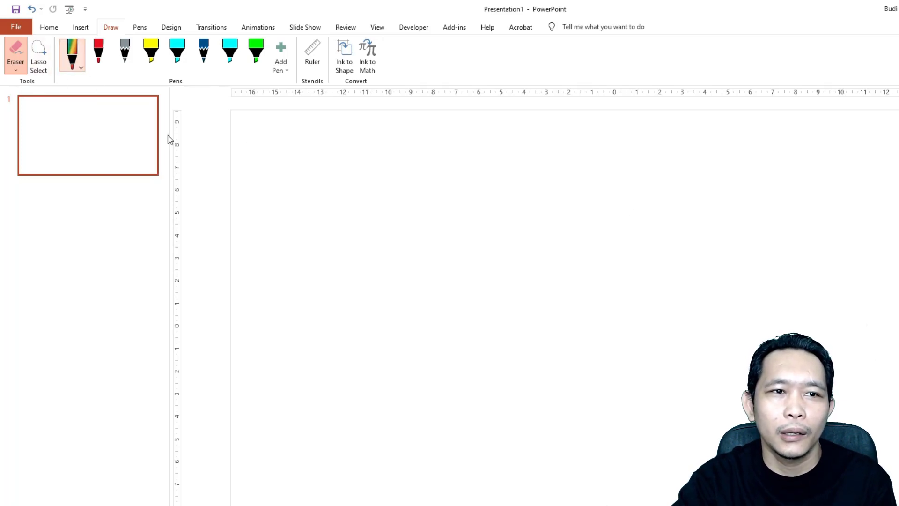
drag(320, 223, 620, 266)
mouse_move(441, 284)
mouse_down()
mouse_move(695, 304)
mouse_move(700, 296)
mouse_up()
drag(584, 215, 527, 347)
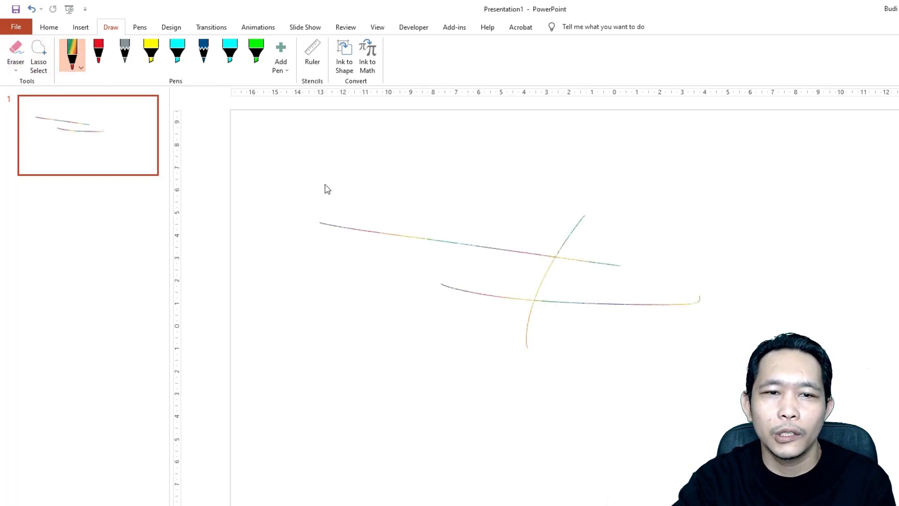
Step: Draw two more roughly horizontal rainbow-pen lines mid-slide, plus two thick strokes across the same area with the cyan highlighter
drag(414, 288, 692, 293)
drag(441, 326, 668, 344)
click(177, 51)
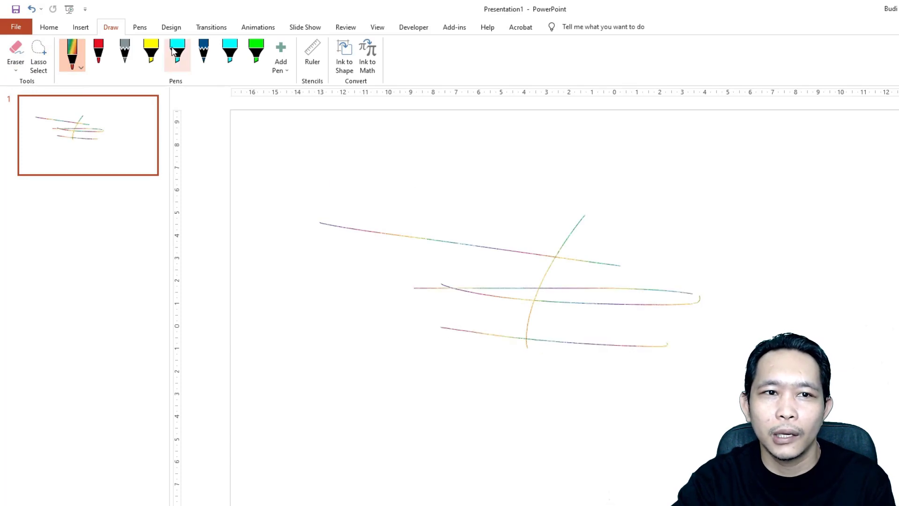
drag(407, 268, 661, 277)
drag(408, 298, 648, 333)
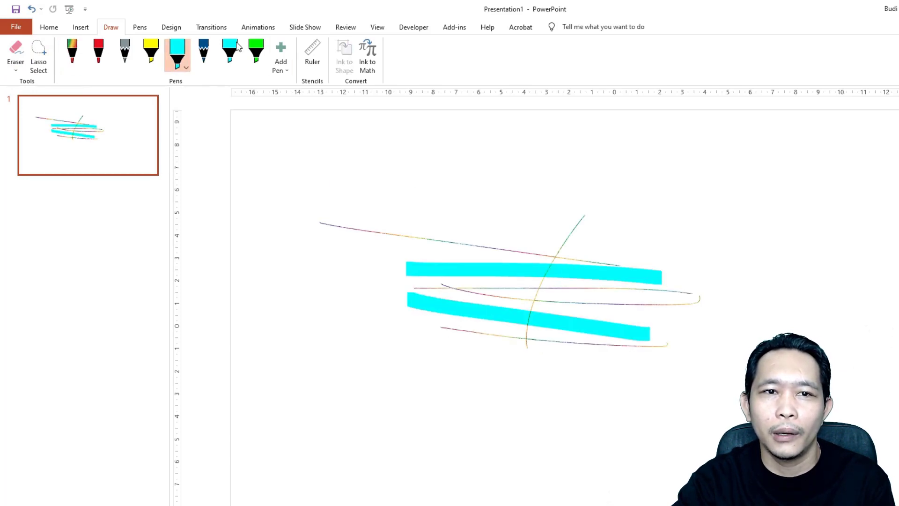
Step: Draw a thick, roughly horizontal green highlighter stroke above the existing ink
click(230, 54)
click(256, 51)
drag(383, 197, 660, 222)
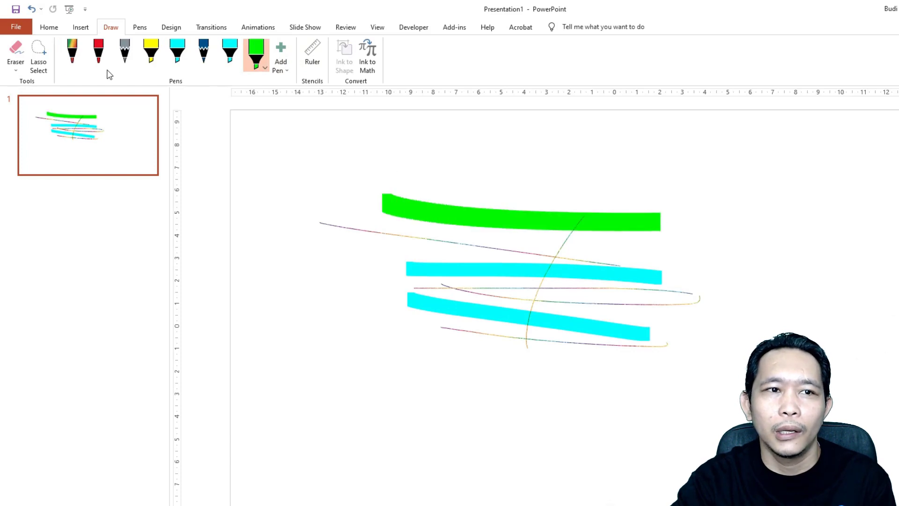
Step: Select all the ink strokes on the slide with Lasso Select and delete them
click(38, 52)
mouse_move(301, 131)
mouse_down()
mouse_move(644, 412)
mouse_move(833, 201)
mouse_move(817, 153)
mouse_up()
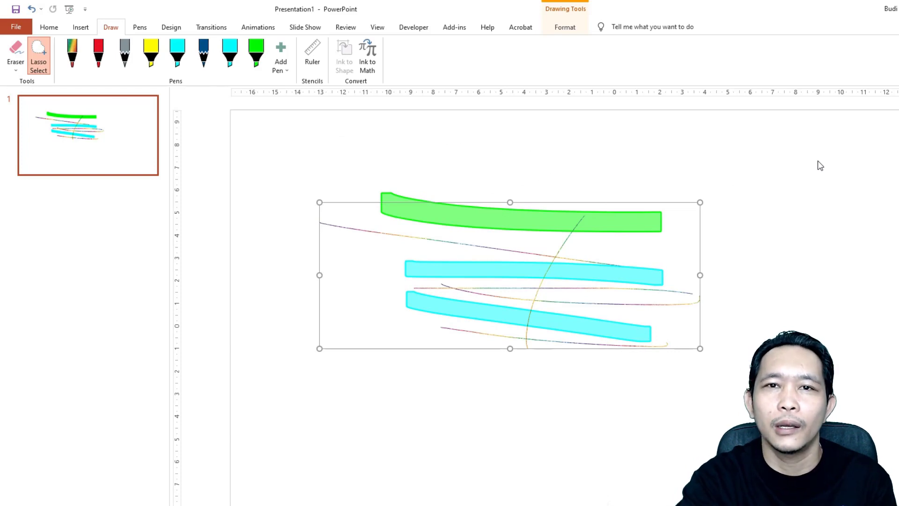
key(Delete)
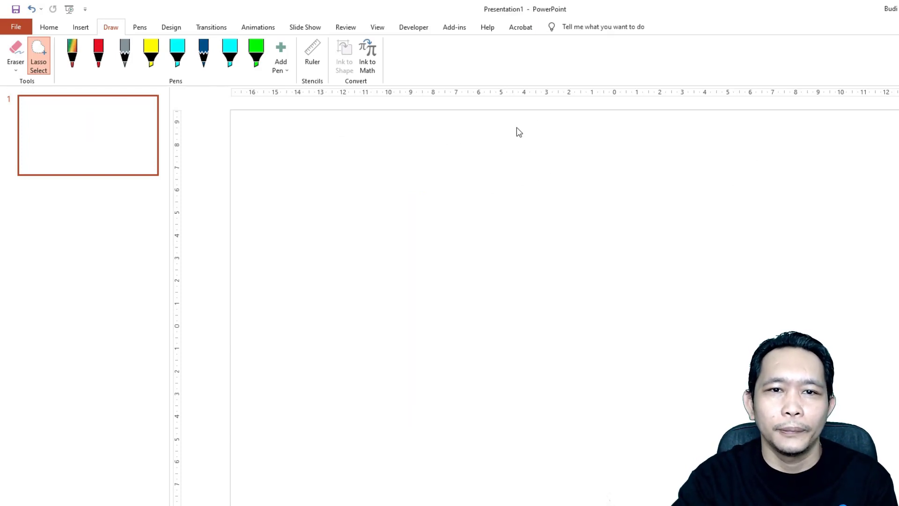
Step: Show the drawing ruler on the slide, rotate it back and forth to a nearly horizontal 2°, and hide it again
click(316, 61)
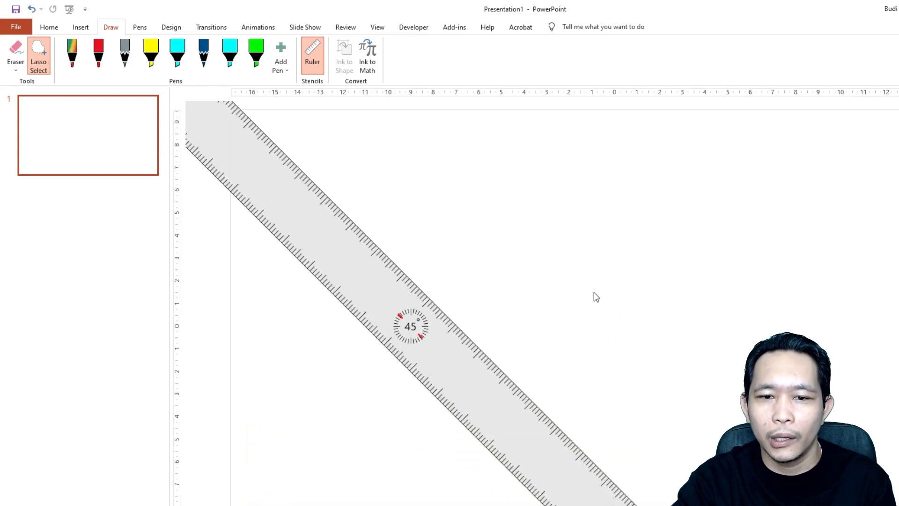
scroll(424, 347, up, 5)
scroll(423, 345, down, 20)
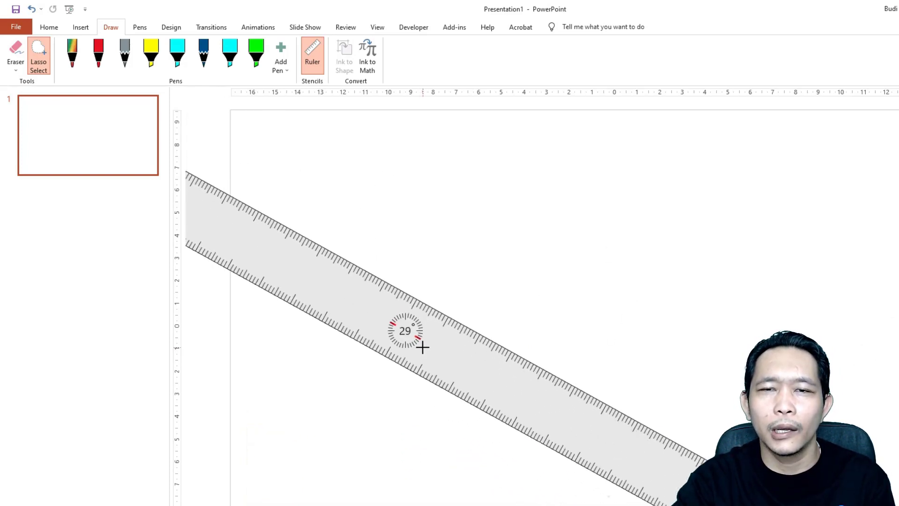
scroll(423, 347, down, 20)
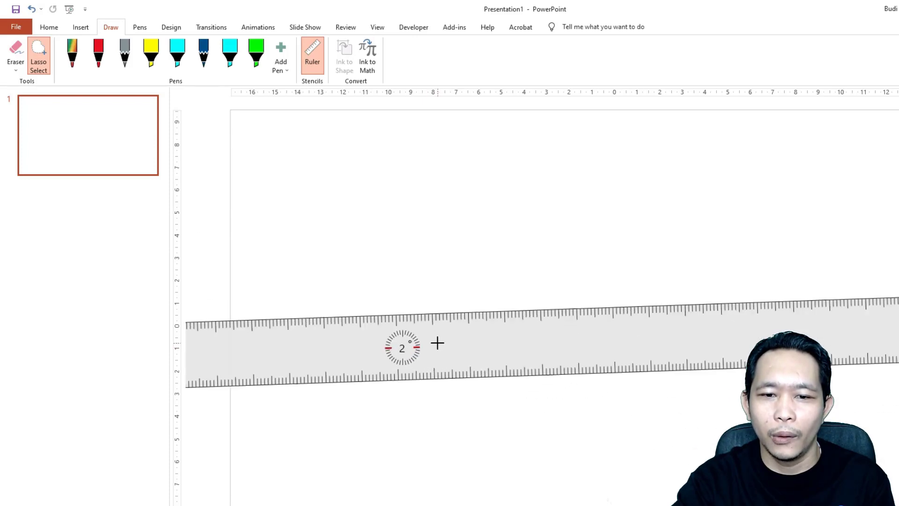
scroll(436, 341, down, 6)
scroll(434, 345, up, 20)
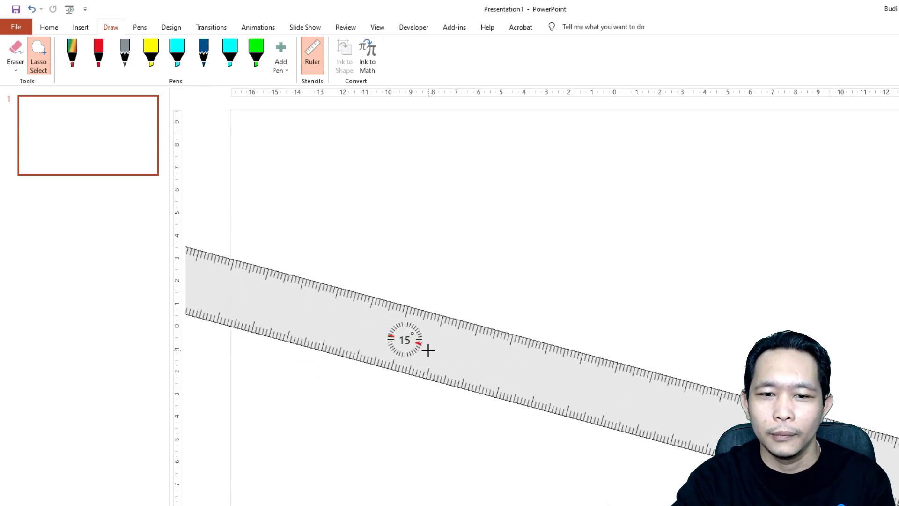
scroll(428, 349, up, 19)
scroll(428, 351, down, 20)
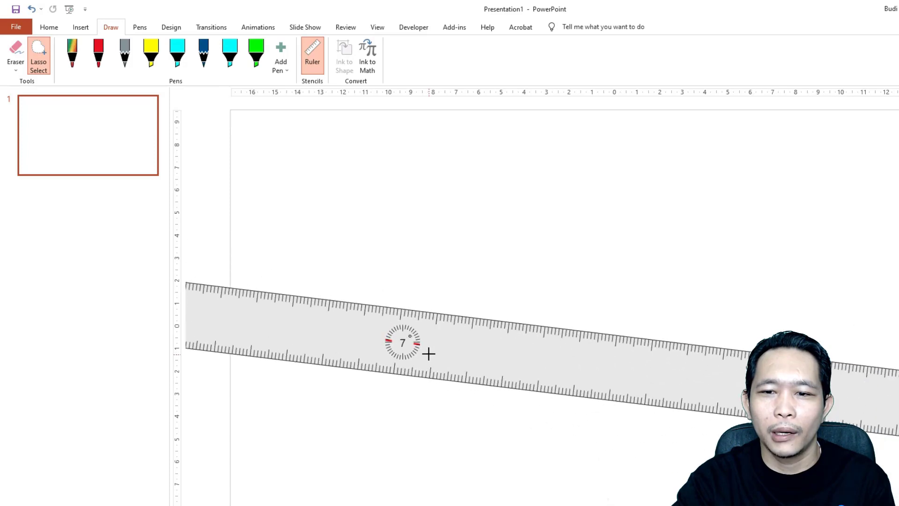
scroll(428, 352, down, 5)
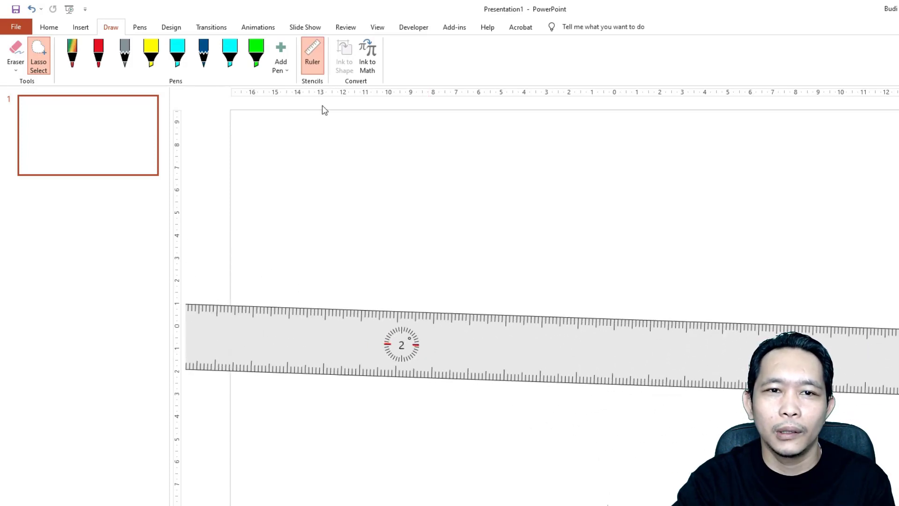
click(314, 62)
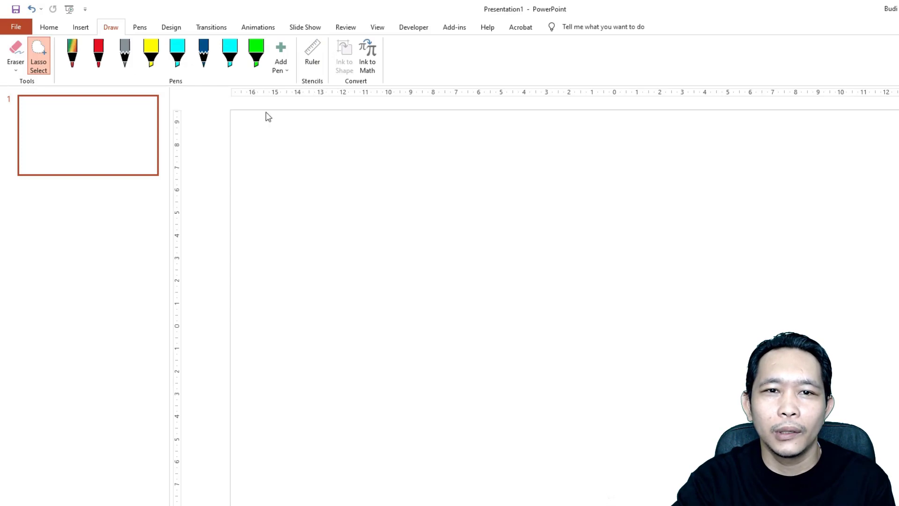
Step: Draw a freehand circle in the left half of the slide with the red pen
click(74, 55)
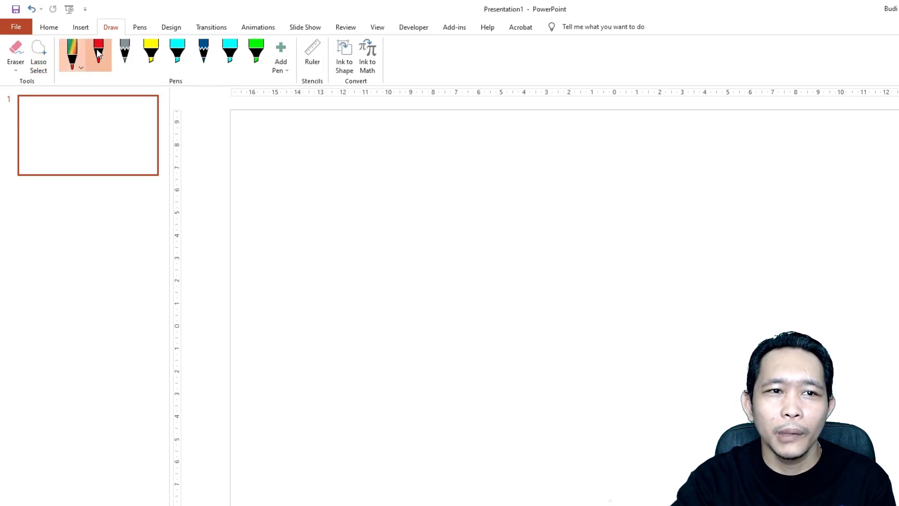
click(203, 52)
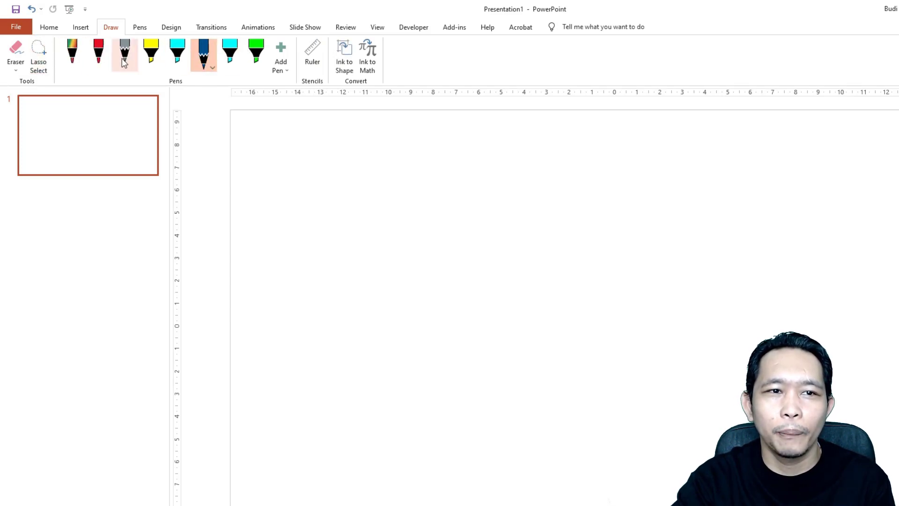
click(99, 53)
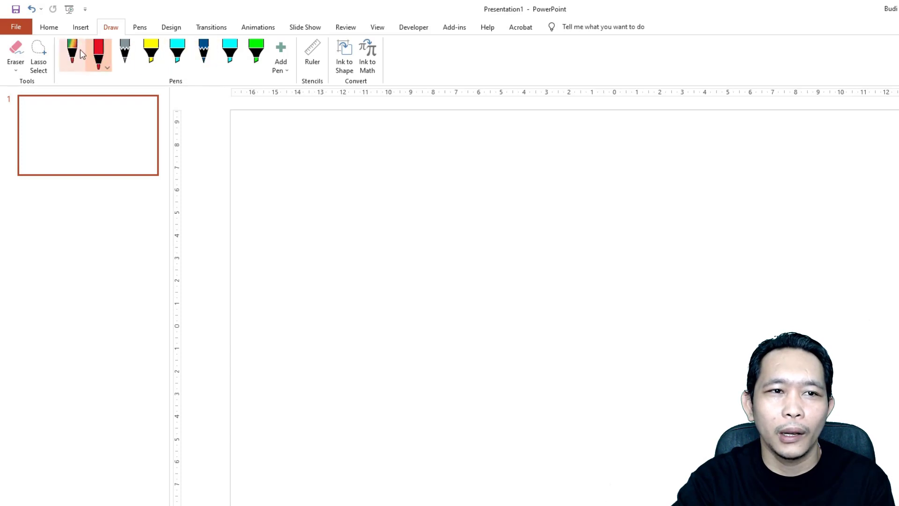
click(76, 51)
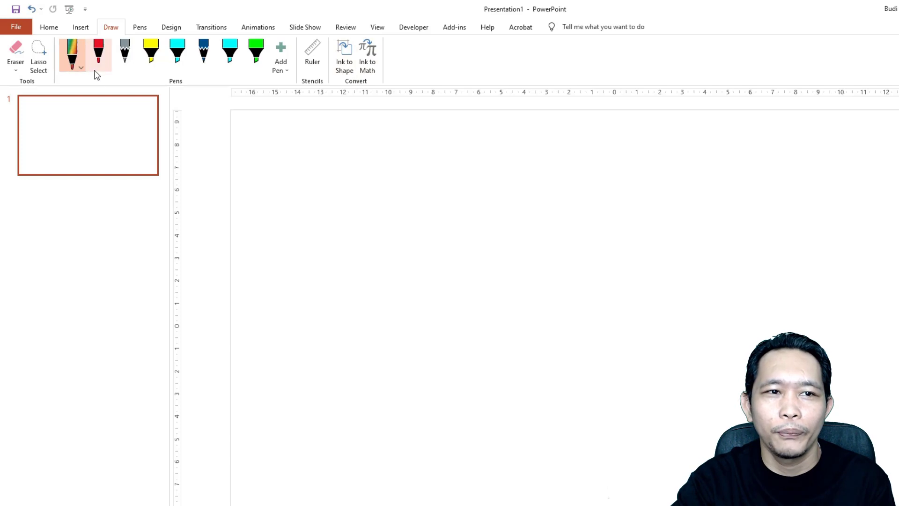
click(98, 52)
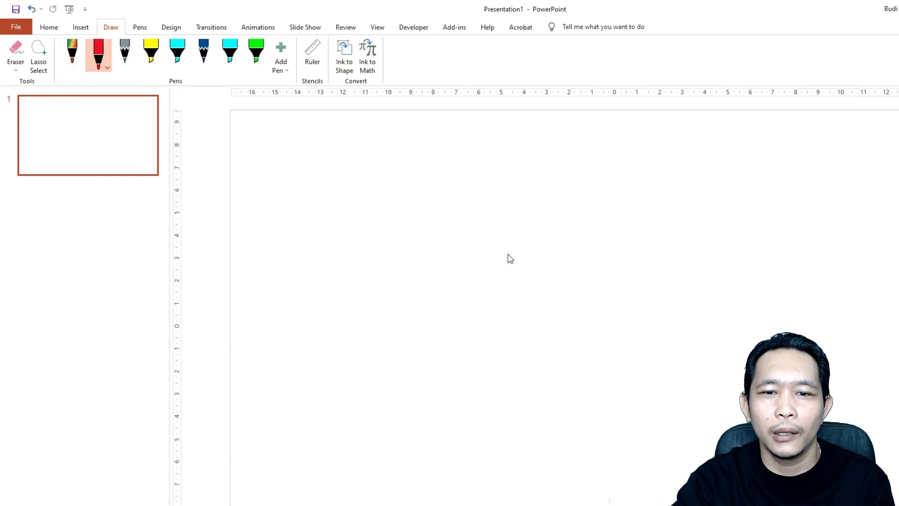
mouse_move(325, 226)
mouse_down()
mouse_move(302, 277)
mouse_move(359, 302)
mouse_move(352, 229)
mouse_move(326, 224)
mouse_up()
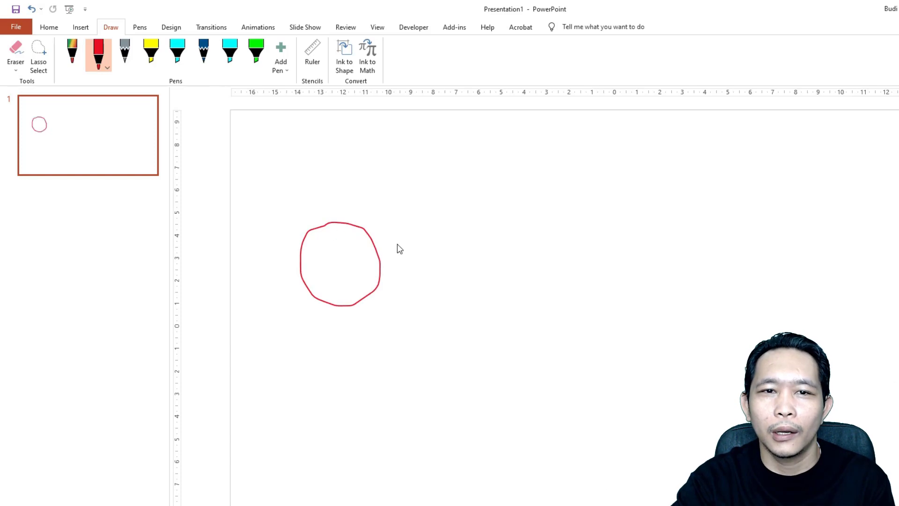
Step: Turn on Ink to Shape and draw a slightly larger red-pen circle to the right of the freehand one
click(346, 52)
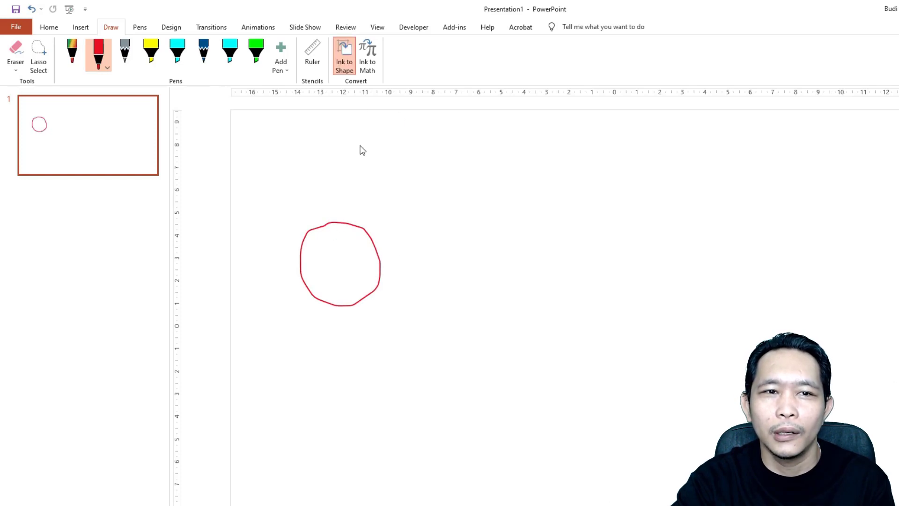
mouse_move(471, 213)
mouse_down()
mouse_move(439, 290)
mouse_move(514, 239)
mouse_move(487, 215)
mouse_up()
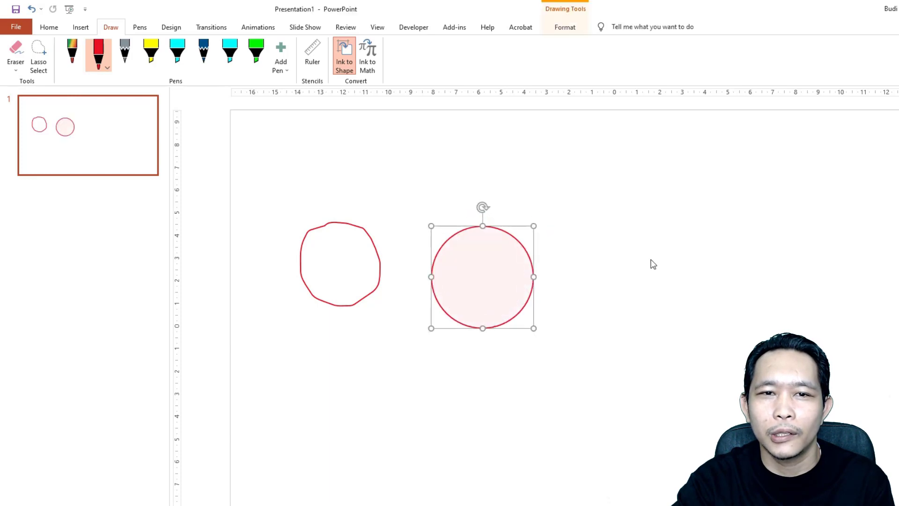
click(347, 60)
Step: Draw three triangles with the rainbow pen: two to the right of the circles and a smaller one in a single stroke below them
click(72, 52)
mouse_move(617, 207)
mouse_down()
mouse_move(574, 327)
mouse_move(737, 307)
mouse_up()
drag(670, 259, 624, 211)
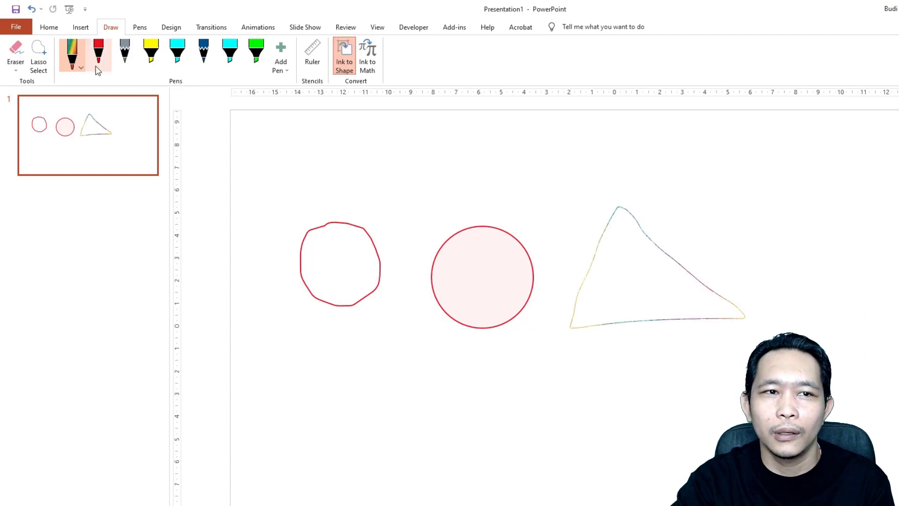
click(63, 49)
drag(858, 225, 791, 321)
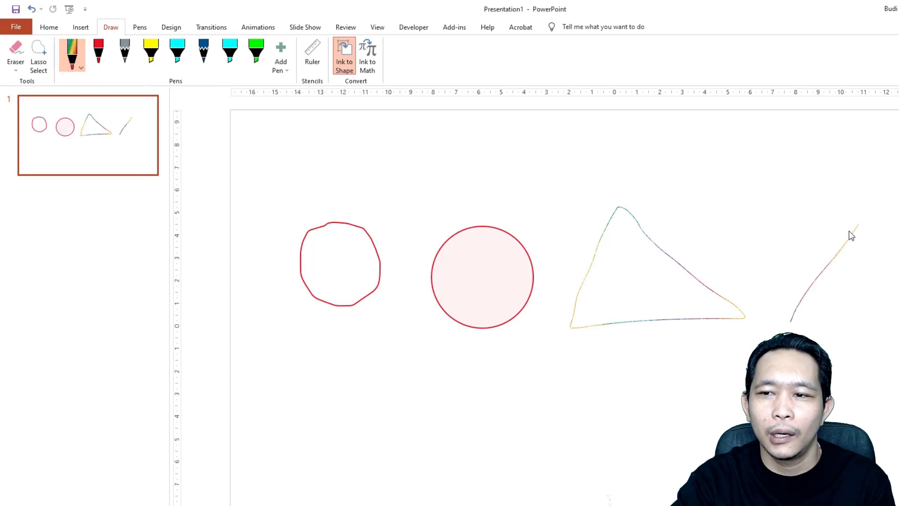
drag(858, 226, 898, 322)
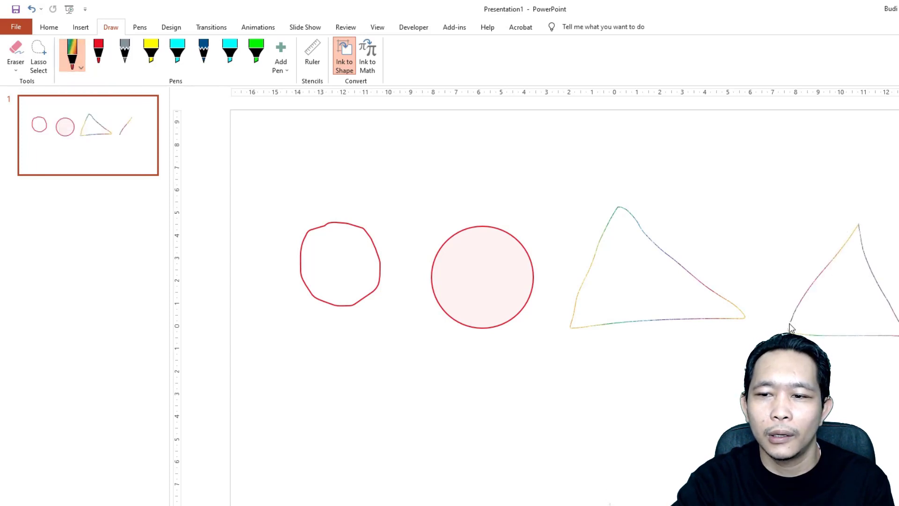
mouse_move(524, 452)
mouse_down()
mouse_move(574, 388)
mouse_move(537, 457)
mouse_move(521, 454)
mouse_up()
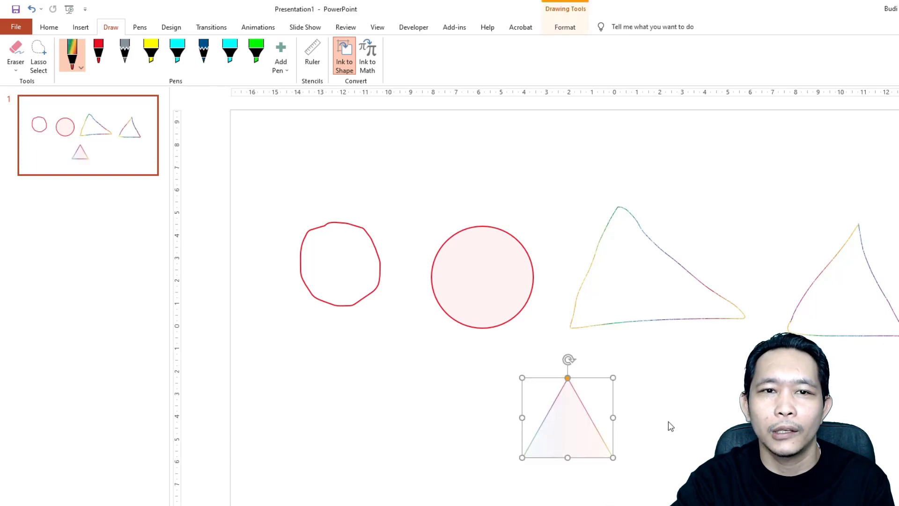
click(492, 148)
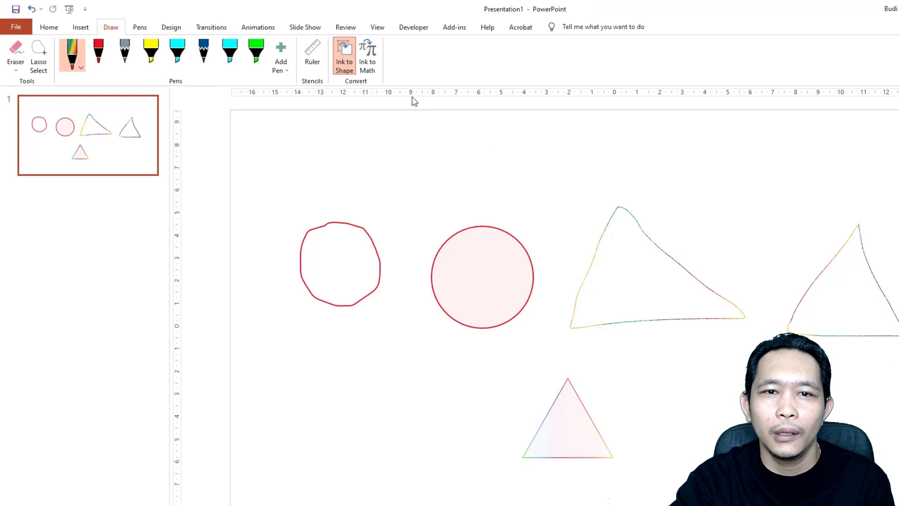
Step: Open Ink to Math and handwrite a square root sign, a 3 and a sigma in the Math Input Control
click(367, 49)
mouse_move(448, 221)
mouse_down()
mouse_move(455, 136)
mouse_move(486, 162)
mouse_up()
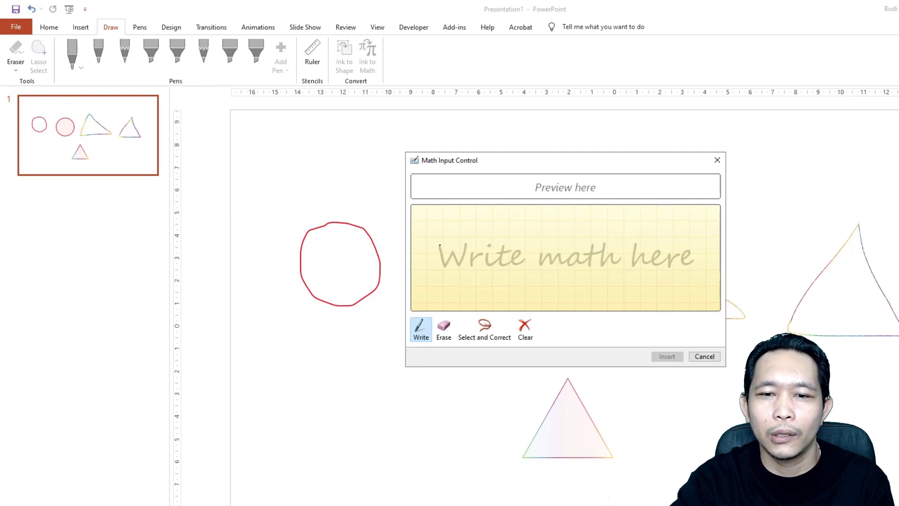
mouse_move(461, 241)
mouse_down()
mouse_move(462, 263)
mouse_move(478, 240)
mouse_move(578, 248)
mouse_up()
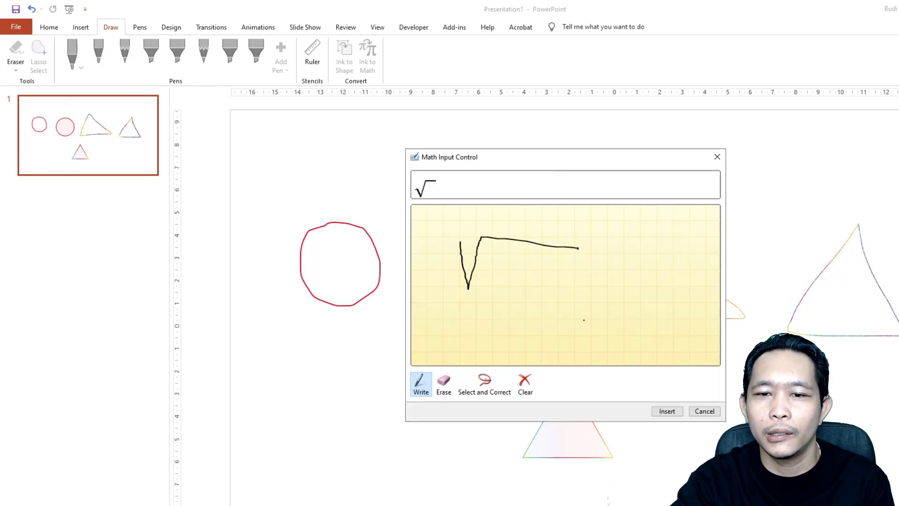
mouse_move(536, 274)
mouse_down()
mouse_move(594, 282)
mouse_move(487, 318)
mouse_up()
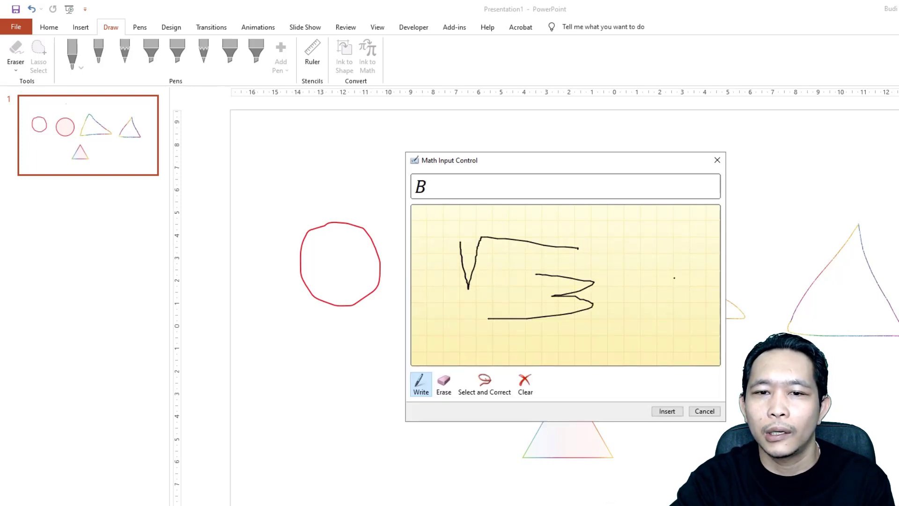
mouse_move(669, 256)
mouse_down()
mouse_move(620, 310)
mouse_move(713, 327)
mouse_up()
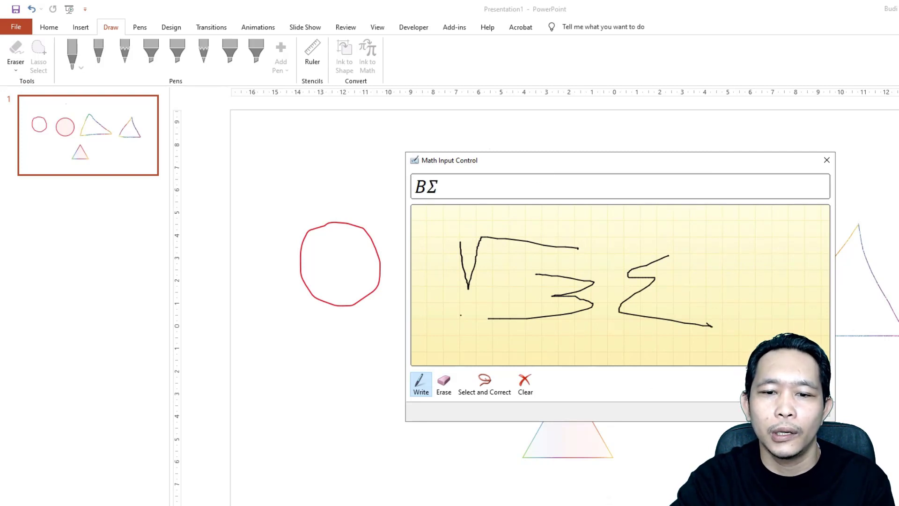
Step: Clear the handwritten math and close the Math Input Control without inserting anything
click(512, 391)
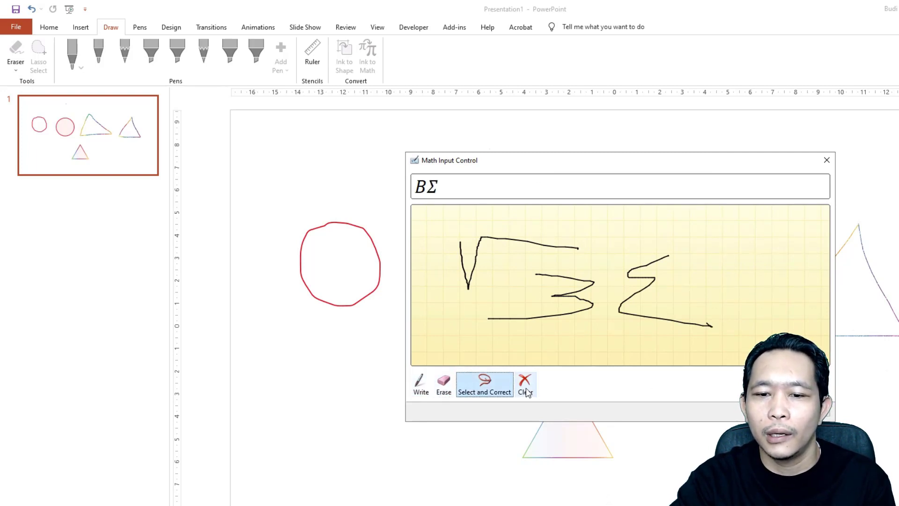
click(527, 393)
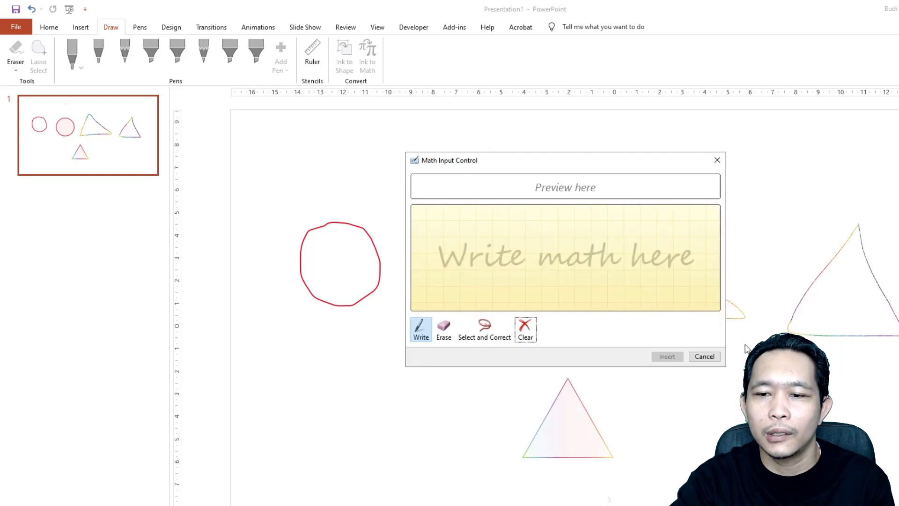
click(707, 357)
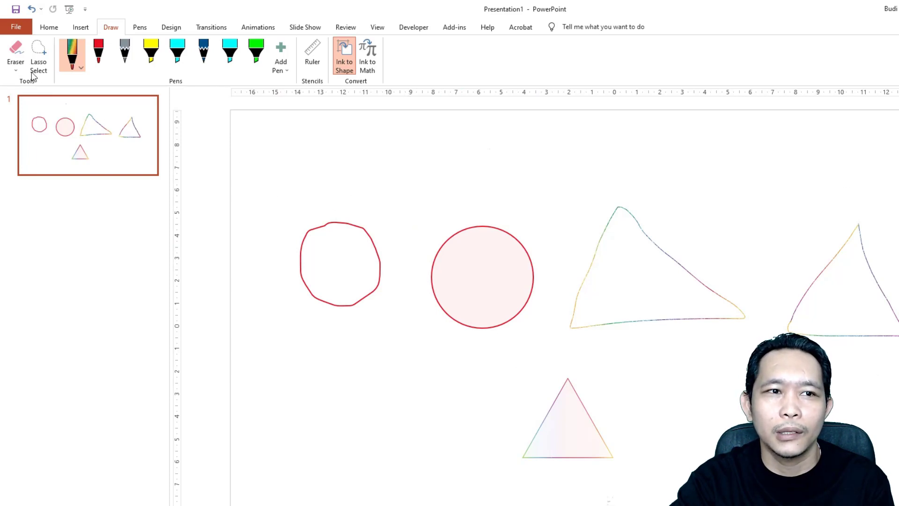
Step: Erase the freehand red circle and the two hand-drawn rainbow triangles with the Eraser
click(12, 45)
mouse_move(317, 203)
mouse_down()
mouse_move(423, 285)
mouse_move(837, 294)
mouse_move(516, 461)
mouse_up()
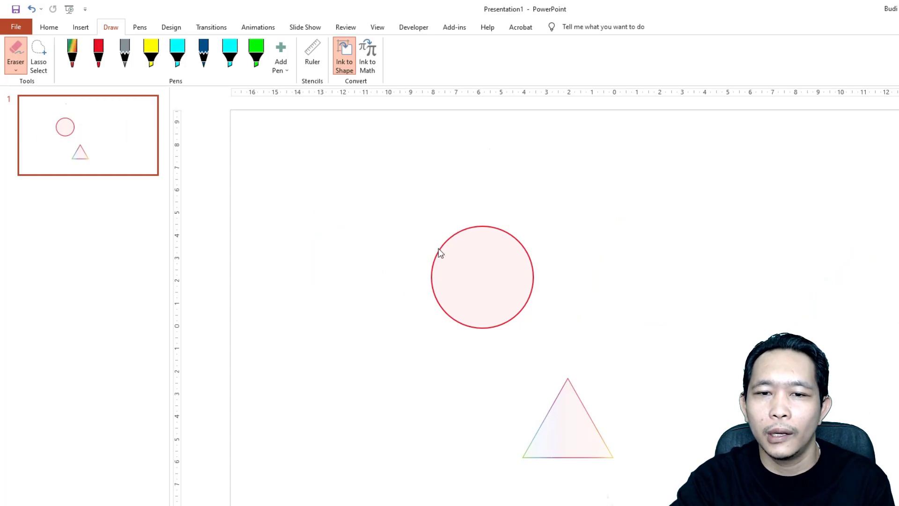
Step: Try a lasso selection around the shapes, and delete everything remaining on the slide, including the circle and triangle
click(40, 55)
mouse_move(337, 160)
mouse_down()
mouse_move(677, 487)
mouse_move(897, 244)
mouse_up()
mouse_move(337, 190)
mouse_down()
mouse_move(412, 503)
mouse_move(893, 282)
mouse_move(836, 167)
mouse_up()
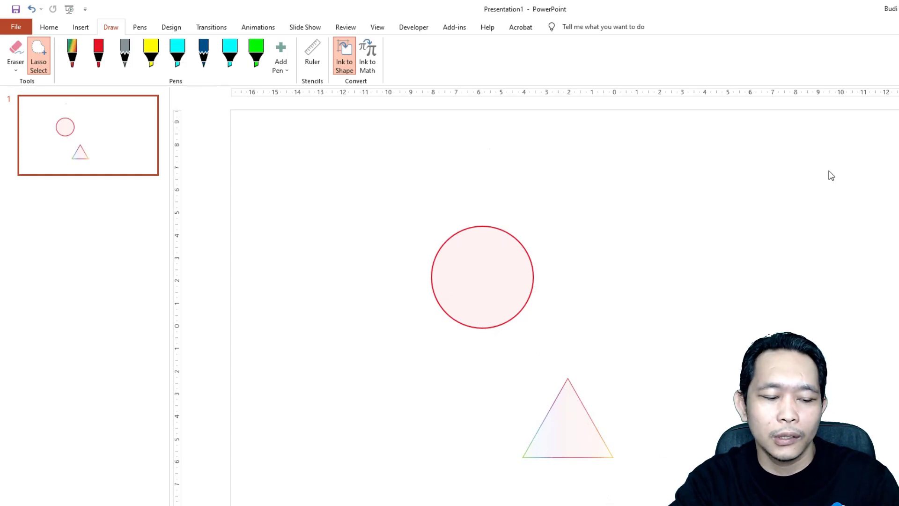
key(ctrl+a)
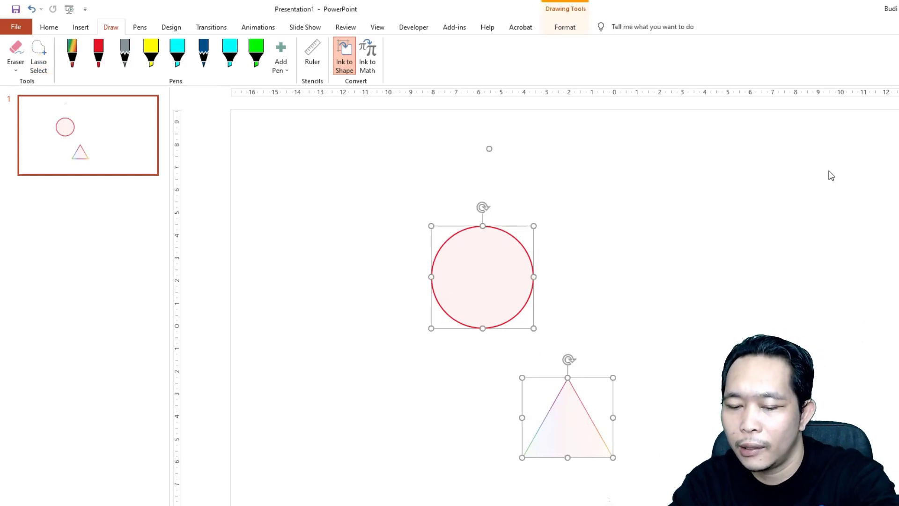
key(Delete)
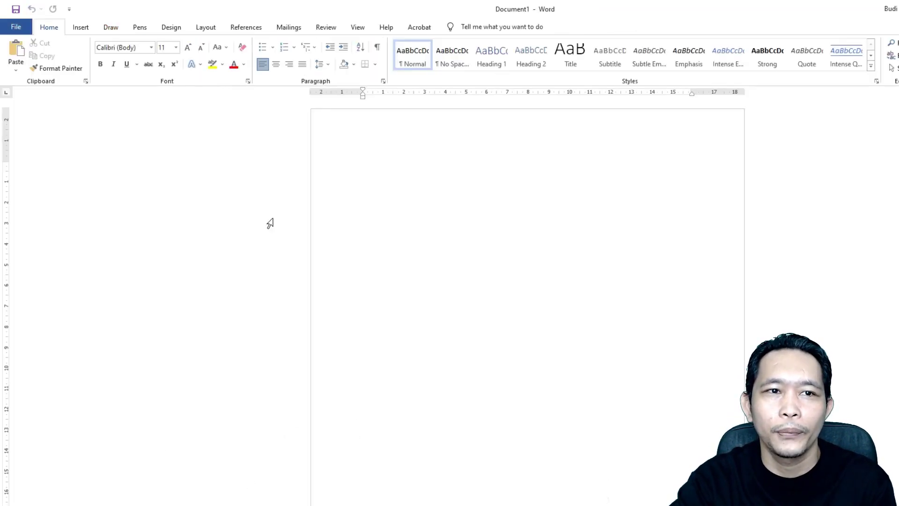
Step: Compare the tools offered by the Draw and Pens ribbon tabs in Word
click(112, 28)
click(142, 29)
click(110, 28)
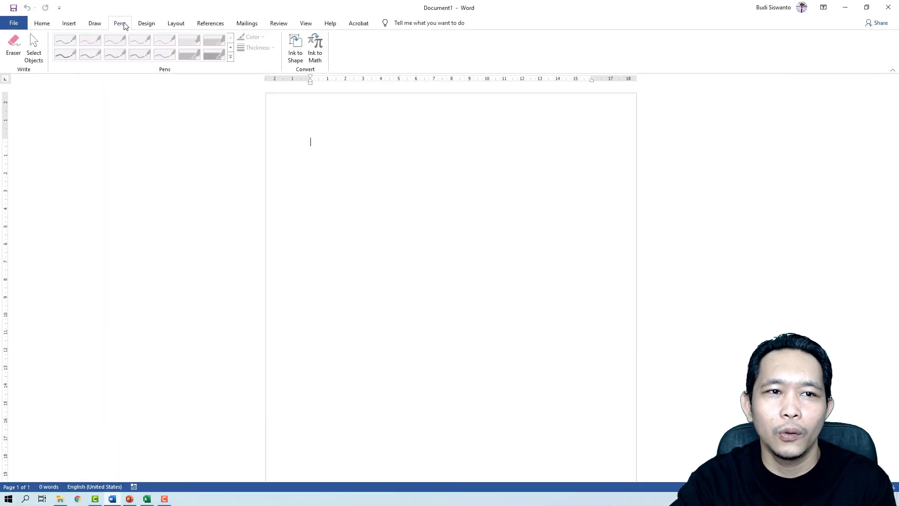
click(121, 24)
click(95, 24)
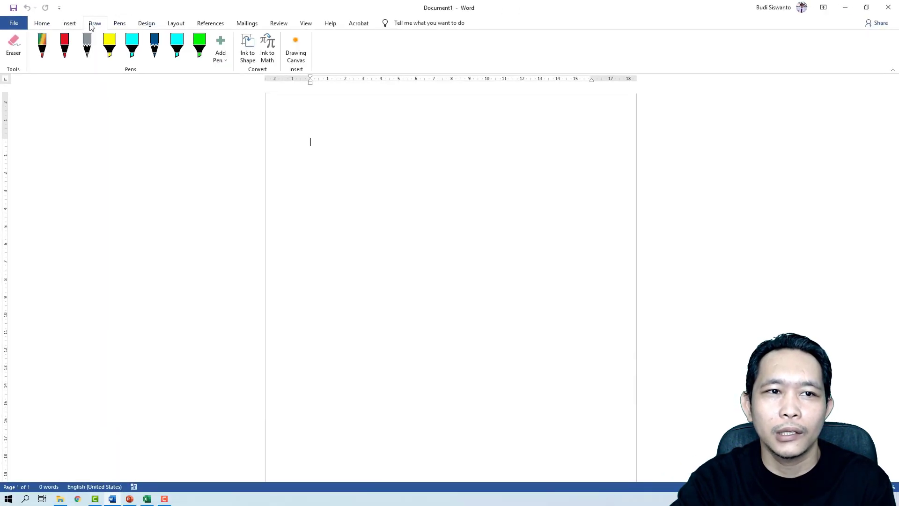
Step: Open Word's ribbon customization options, list the commands from All Tabs and select Draw as the source tab
click(14, 23)
click(50, 476)
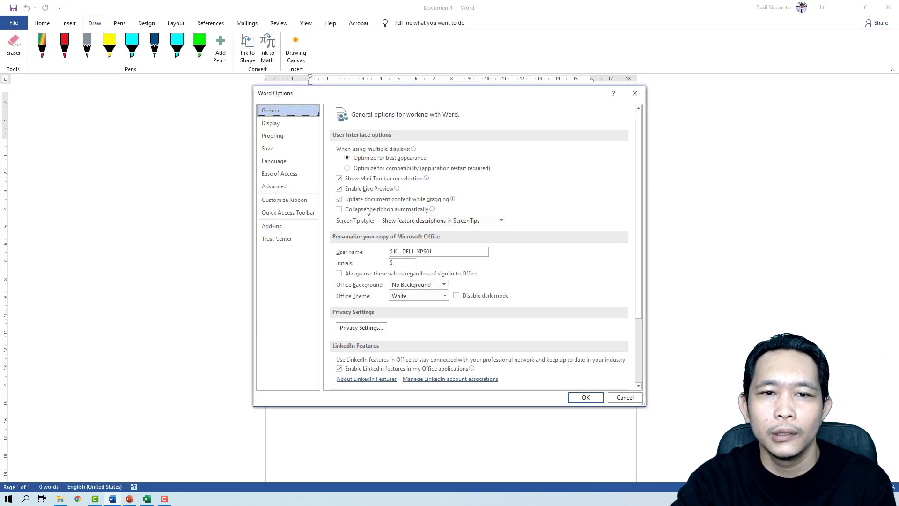
click(298, 202)
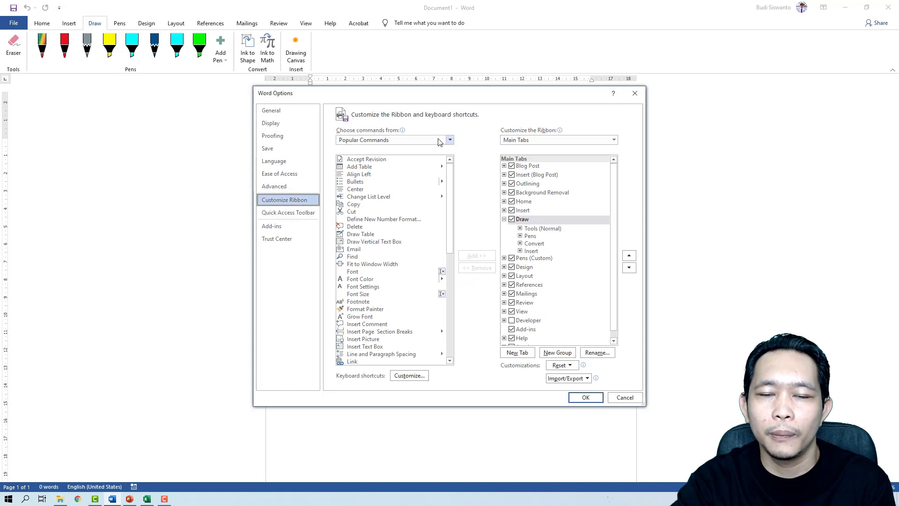
click(450, 140)
click(395, 199)
mouse_move(451, 213)
mouse_down()
mouse_move(454, 261)
mouse_move(448, 202)
mouse_up()
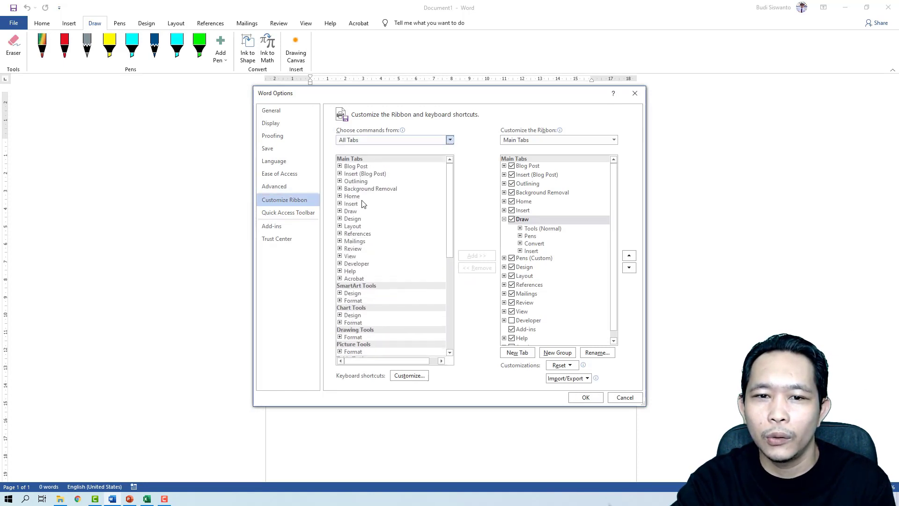
click(352, 213)
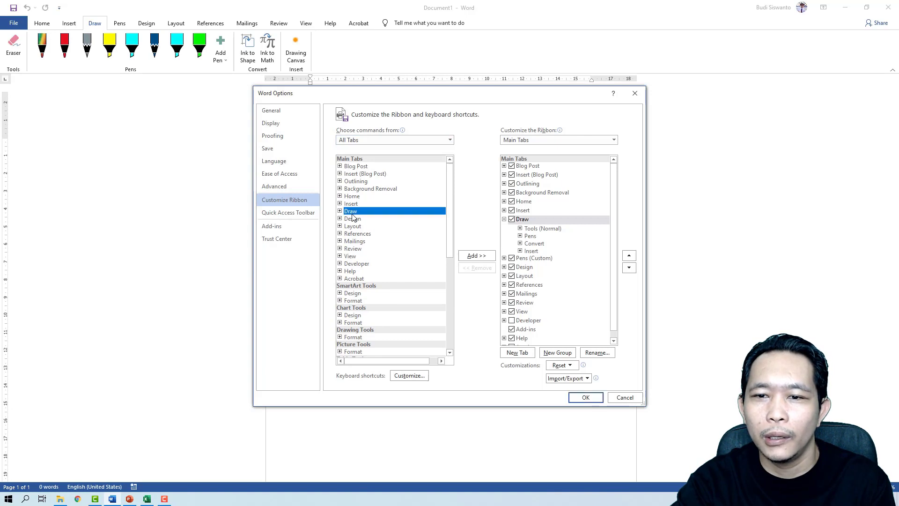
Step: Turn the Draw tab off and back on in the Main Tabs list, and accept the Word options
click(512, 219)
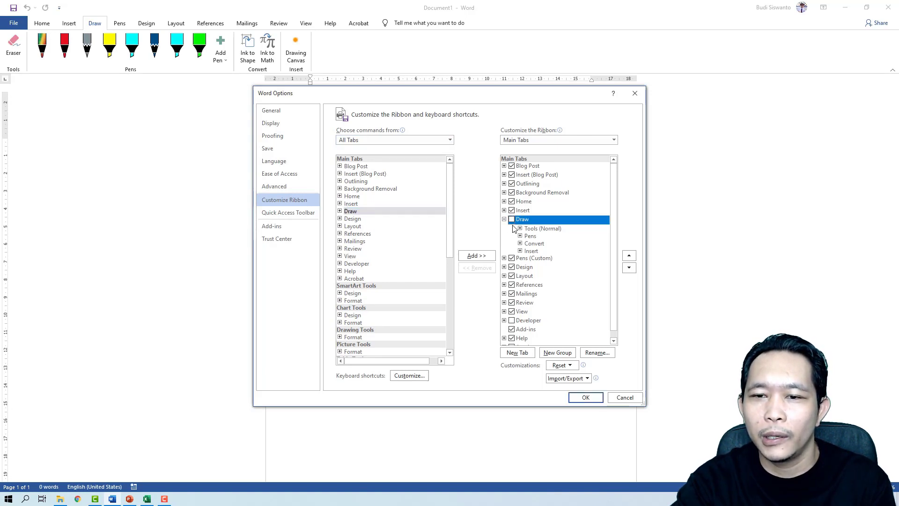
click(512, 220)
click(577, 398)
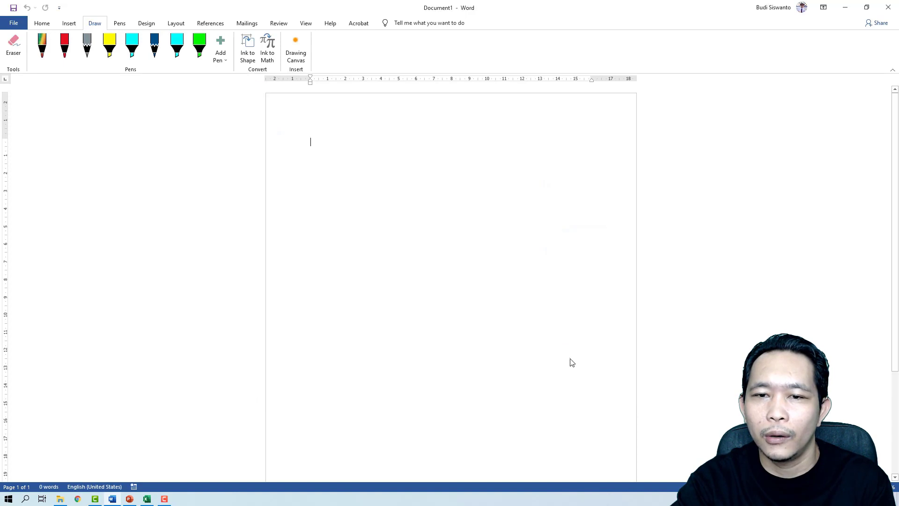
Step: Switch to Excel to check its ribbon for the drawing tabs, and return to Word
click(146, 499)
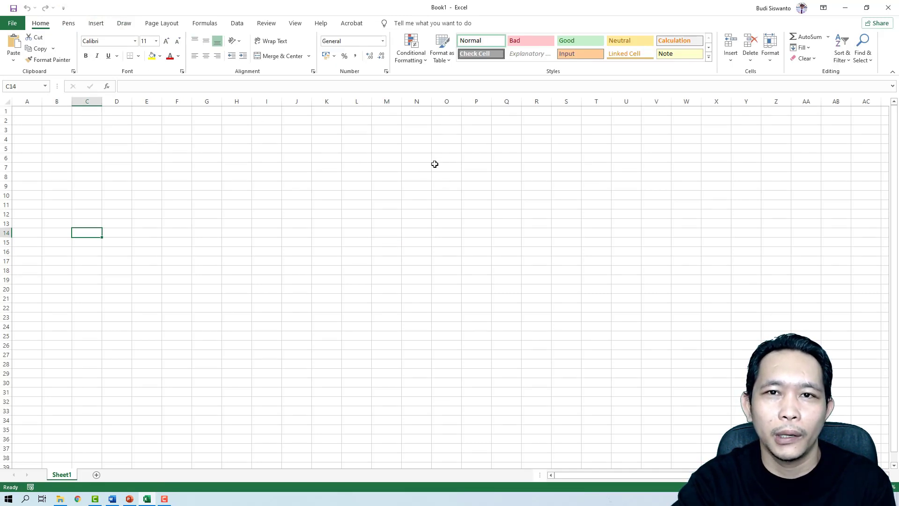
click(112, 499)
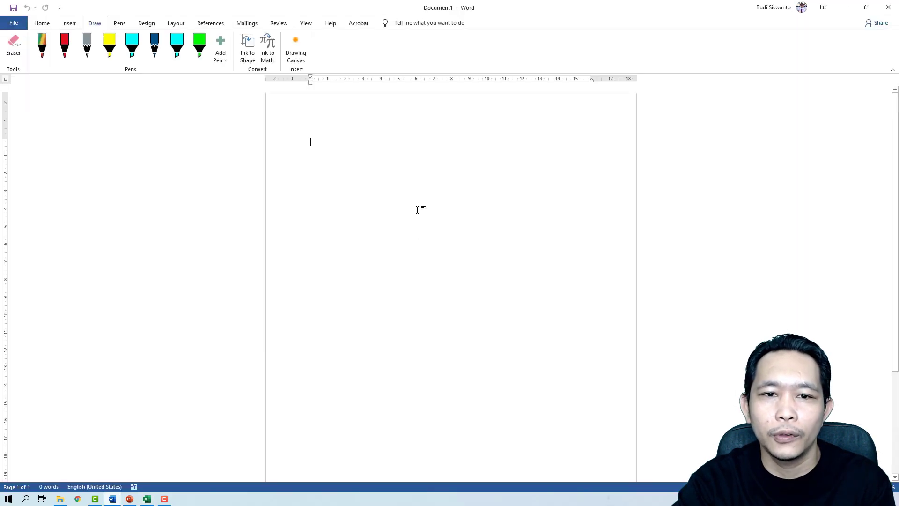
Step: Draw four freehand strokes and a small dot on the Word page with the cyan highlighter
click(132, 45)
drag(354, 200, 453, 192)
drag(402, 256, 548, 255)
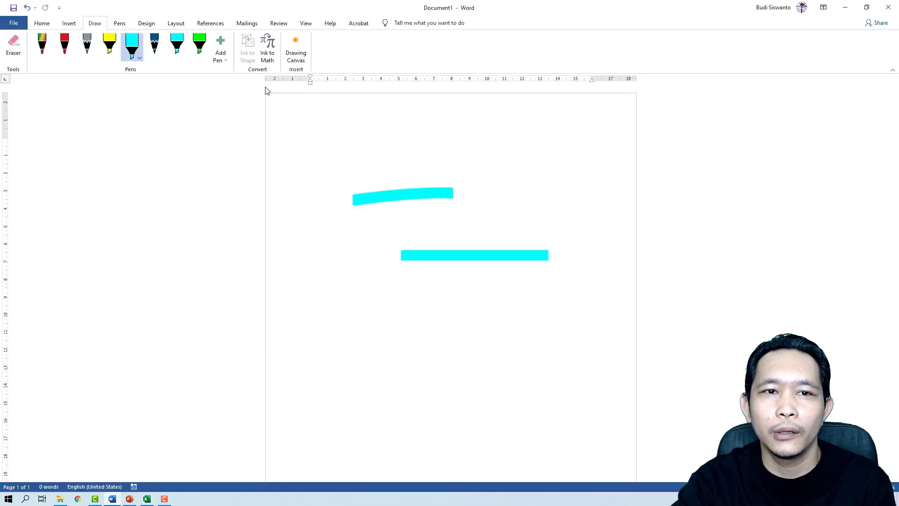
drag(397, 131, 456, 339)
drag(319, 120, 468, 162)
click(536, 227)
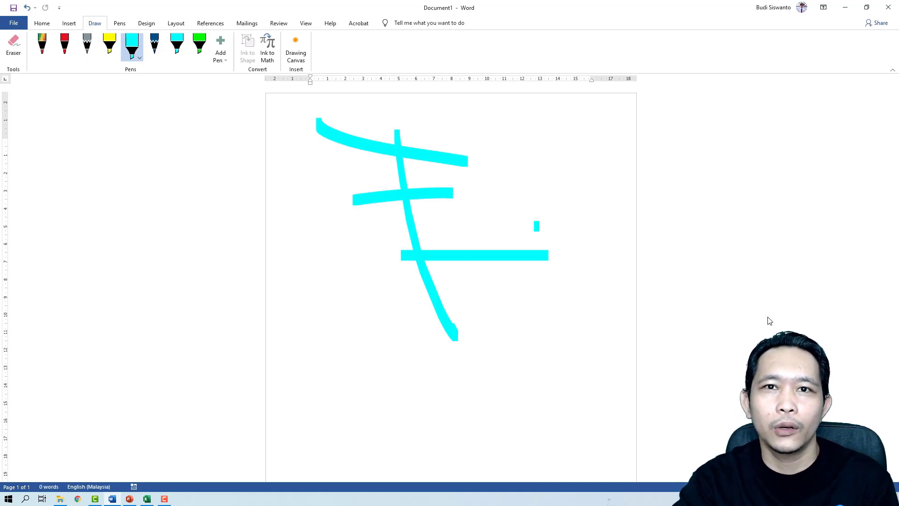
Step: Erase all the cyan highlighter strokes and the dot from the page with the Eraser
click(14, 45)
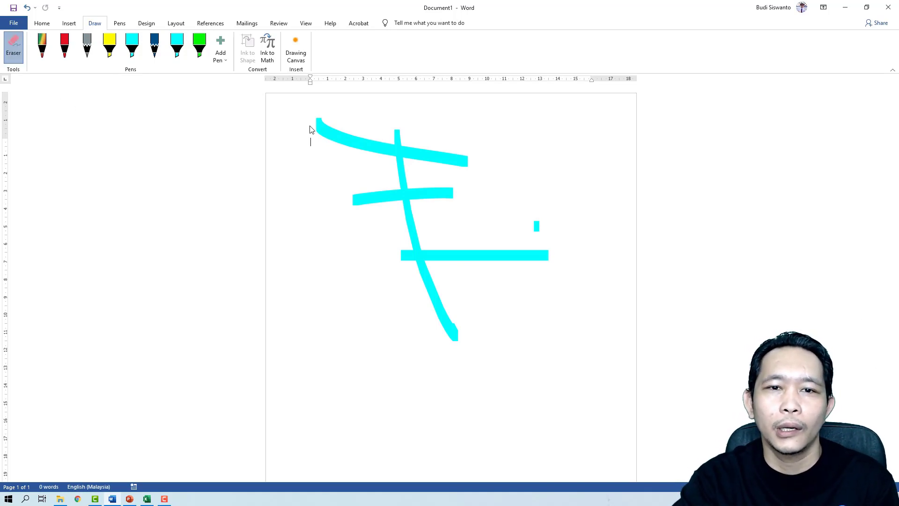
click(455, 340)
click(358, 144)
mouse_move(438, 208)
mouse_down()
mouse_move(547, 225)
mouse_move(517, 233)
mouse_up()
Step: Handwrite a large 90 with the red pen in the page's upper half and a smaller 100 above it
click(65, 47)
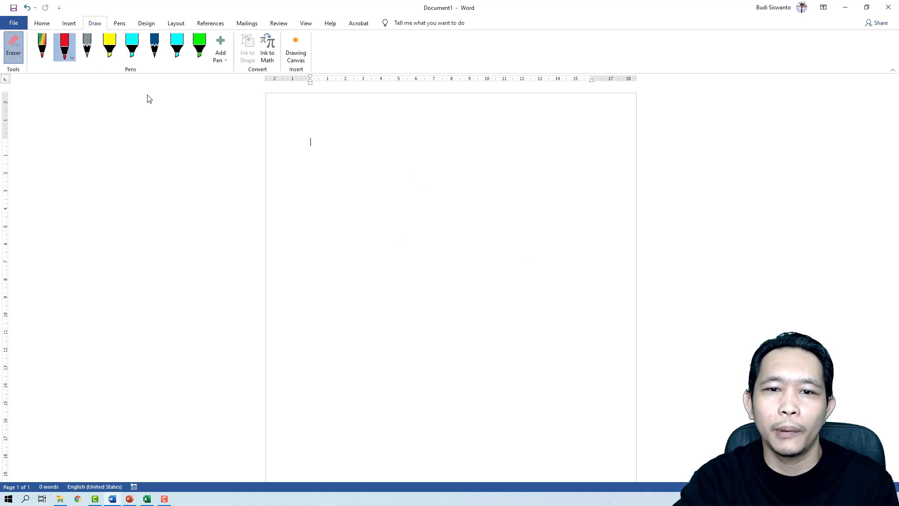
mouse_move(396, 213)
mouse_down()
mouse_move(407, 305)
mouse_move(338, 324)
mouse_up()
drag(492, 214, 514, 202)
drag(334, 118, 338, 179)
mouse_move(379, 119)
mouse_down()
mouse_move(401, 132)
mouse_move(383, 114)
mouse_up()
drag(431, 131, 437, 128)
drag(413, 162, 455, 114)
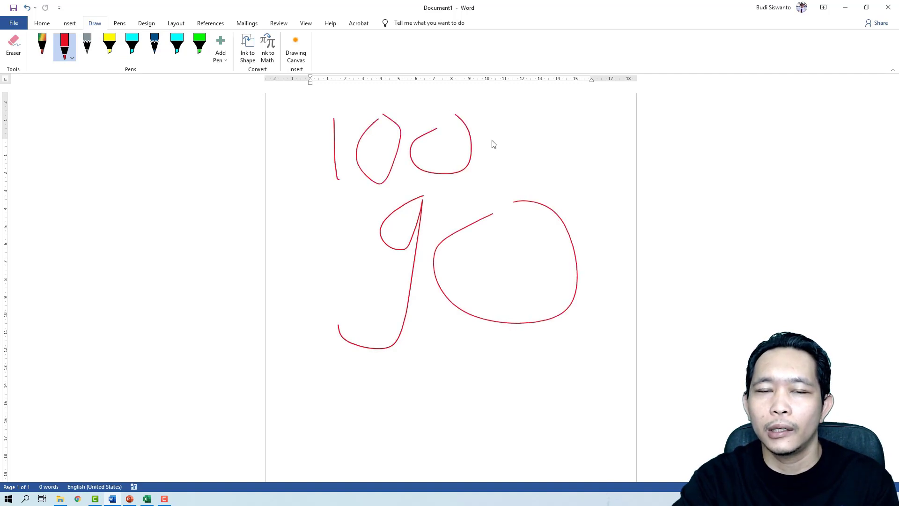
Step: Erase all the red handwritten digits from the page with the Eraser
click(13, 47)
mouse_move(438, 146)
mouse_down()
mouse_move(368, 184)
mouse_move(554, 309)
mouse_up()
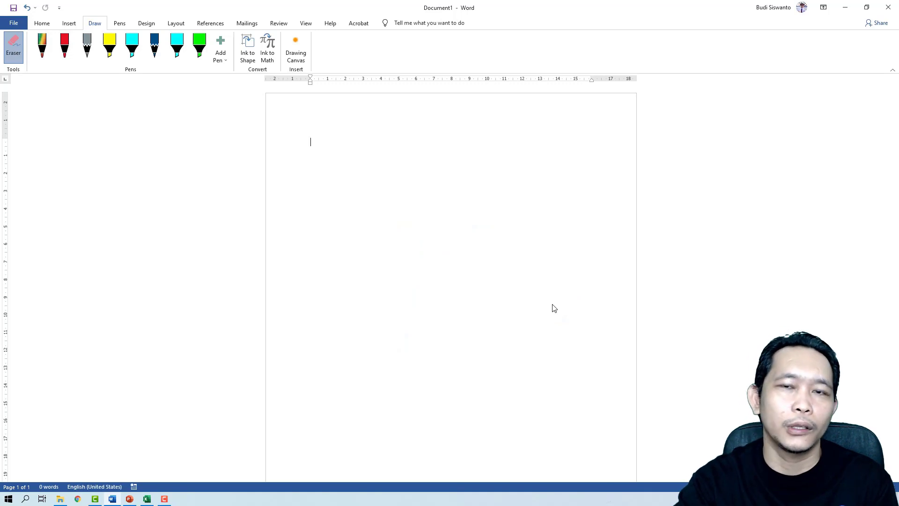